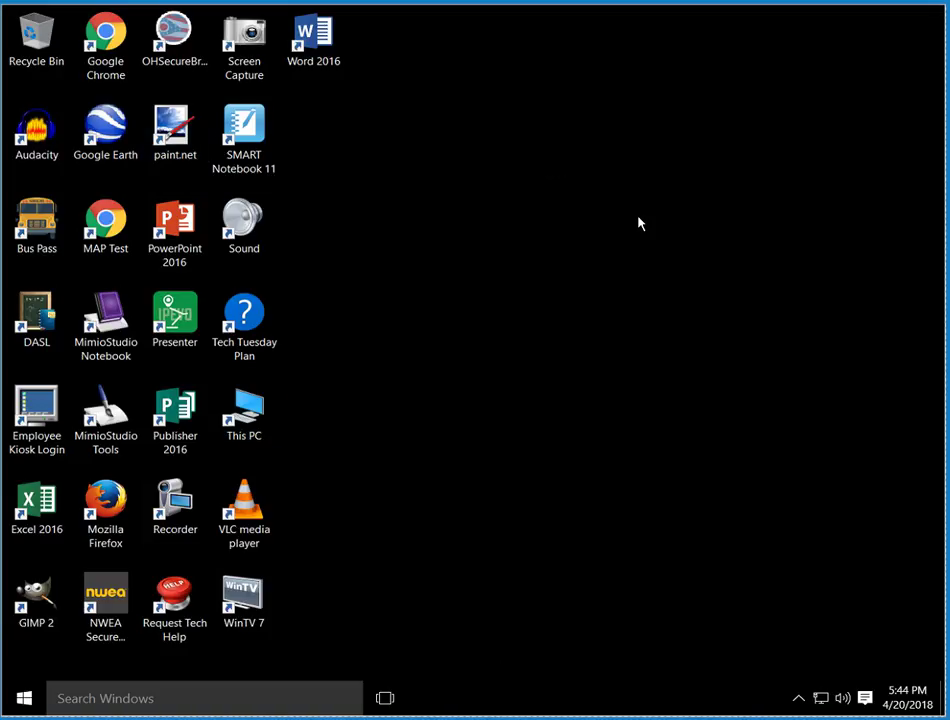
Step: Look through the local Documents folder and T Drive (T:) from This PC, and close the file window
double_click(242, 412)
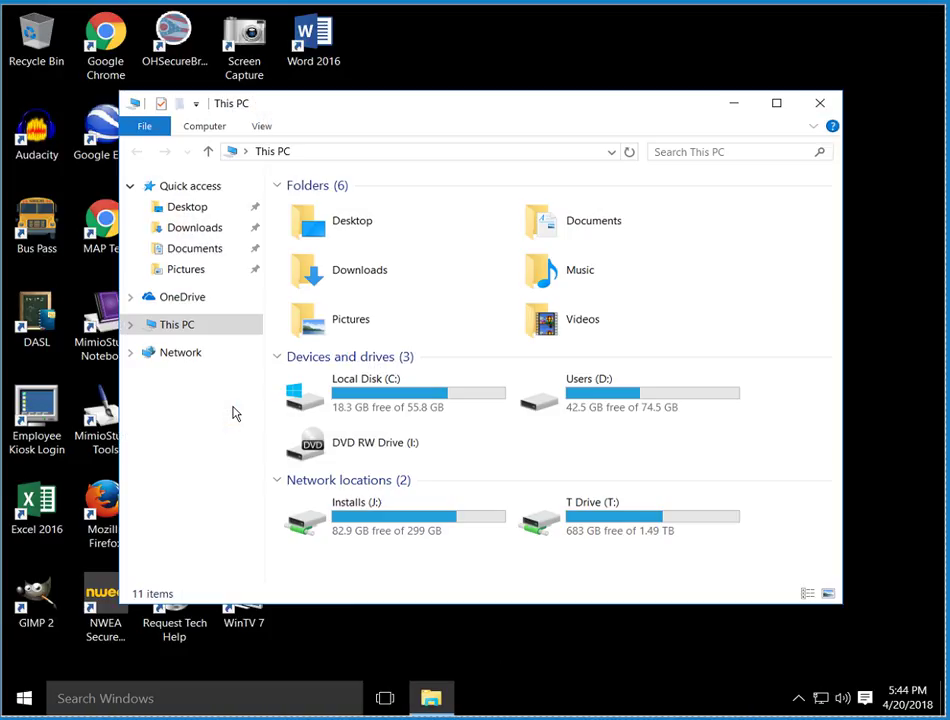
double_click(593, 226)
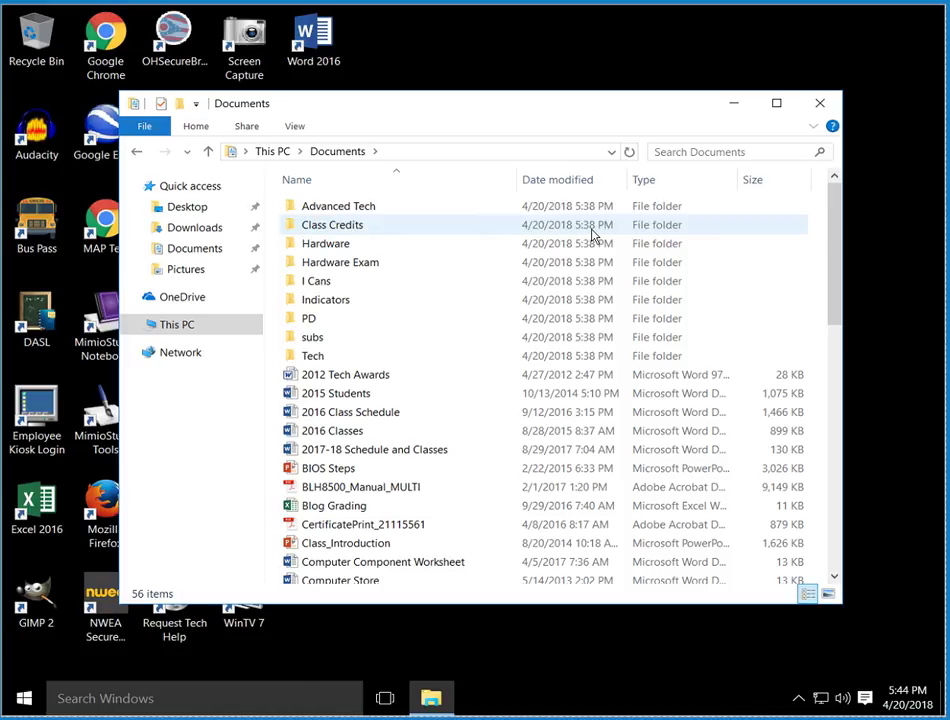
left_click(269, 152)
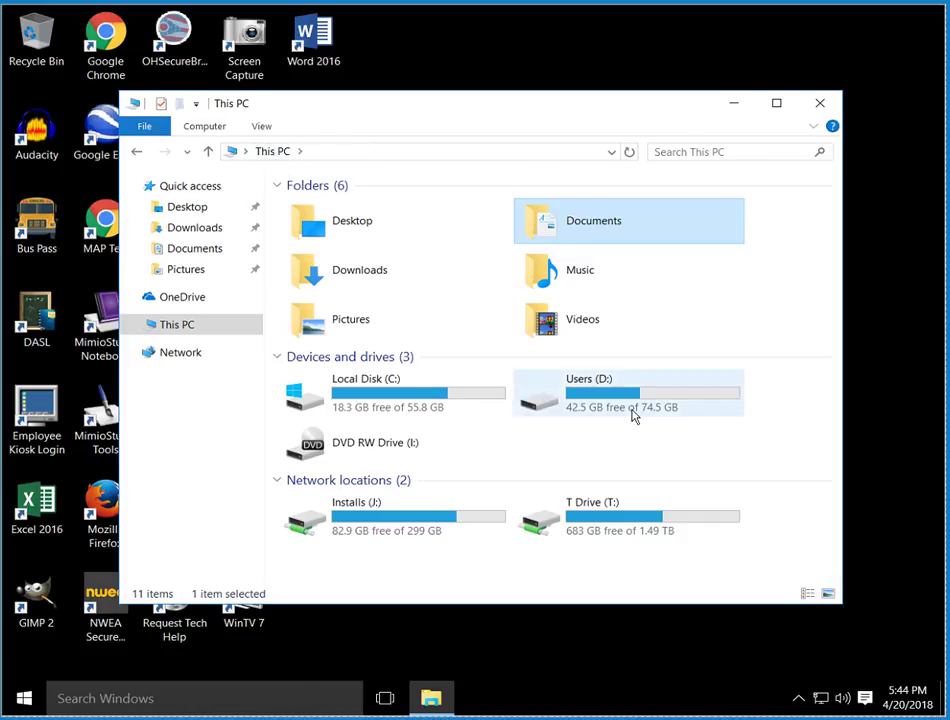
double_click(600, 515)
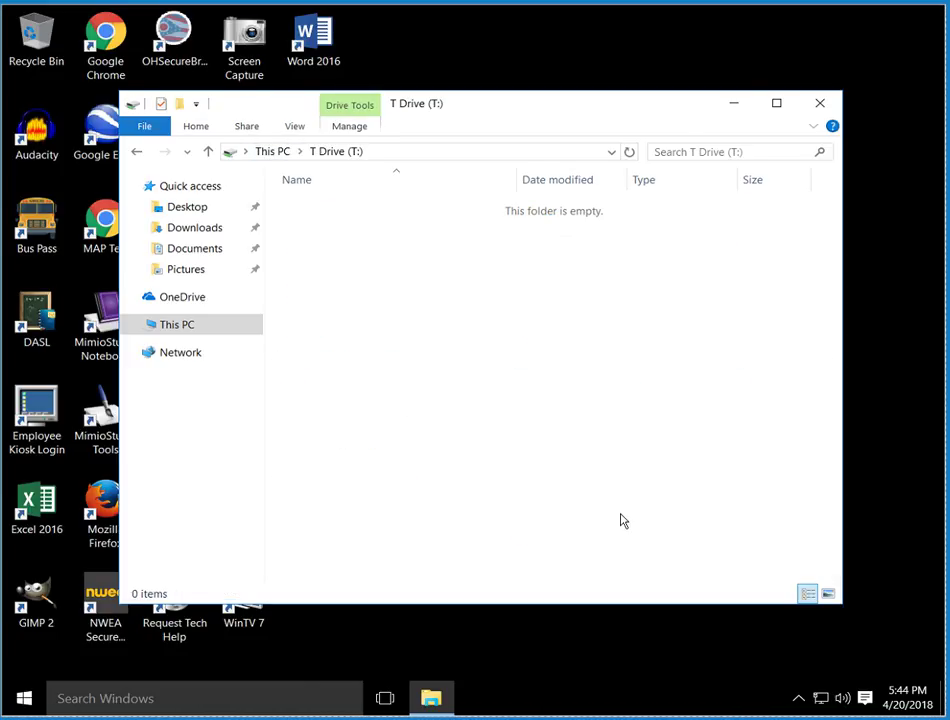
left_click(274, 152)
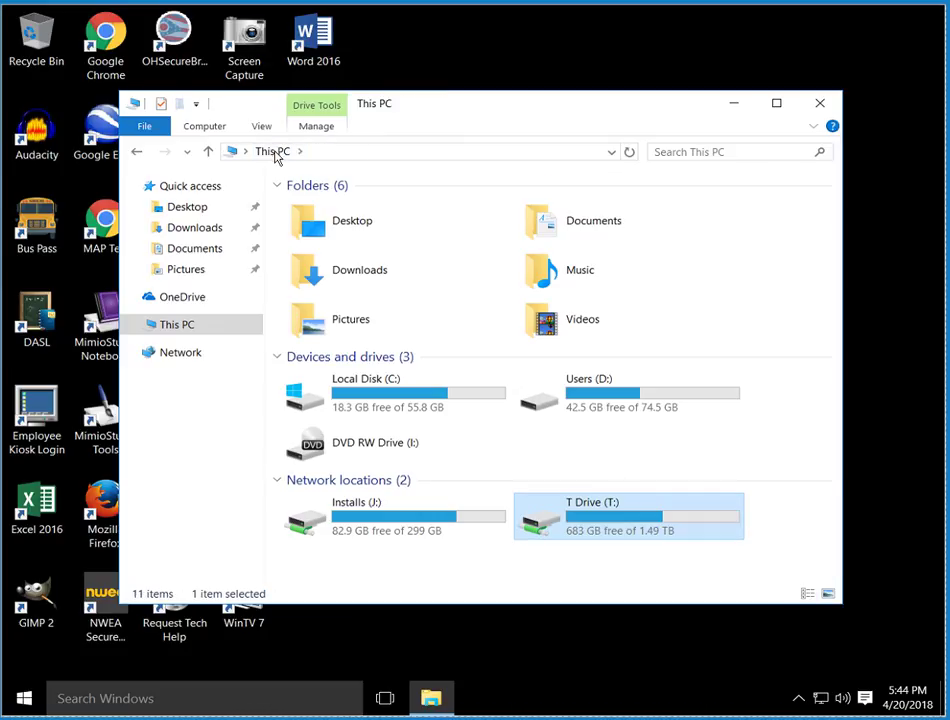
double_click(585, 232)
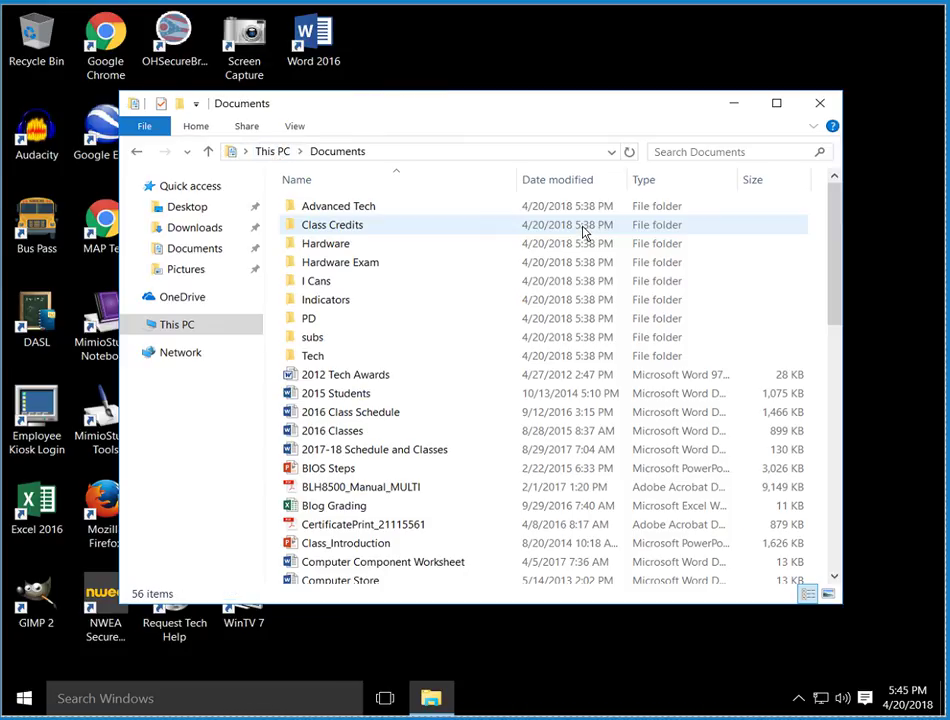
left_click(137, 152)
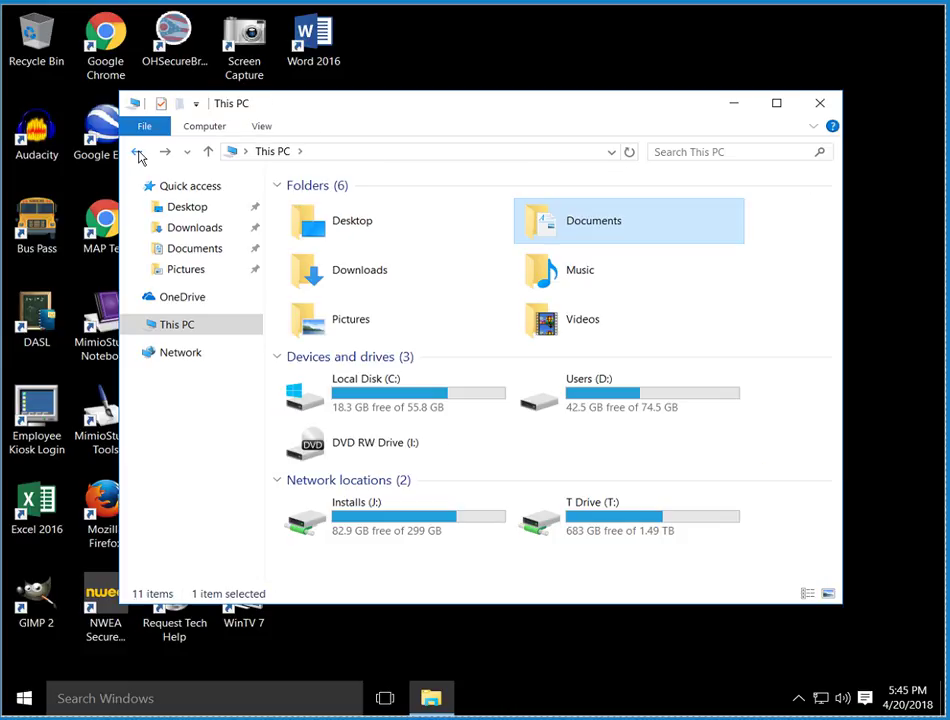
left_click(820, 103)
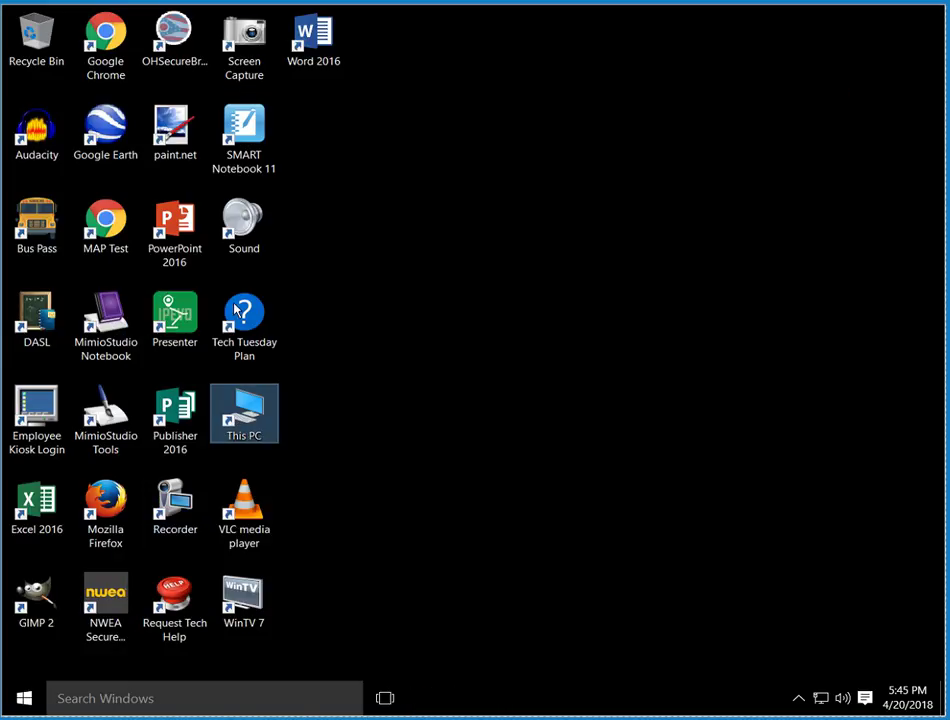
Step: Open This PC in a maximized window and expand its folder tree
double_click(244, 410)
left_click(776, 103)
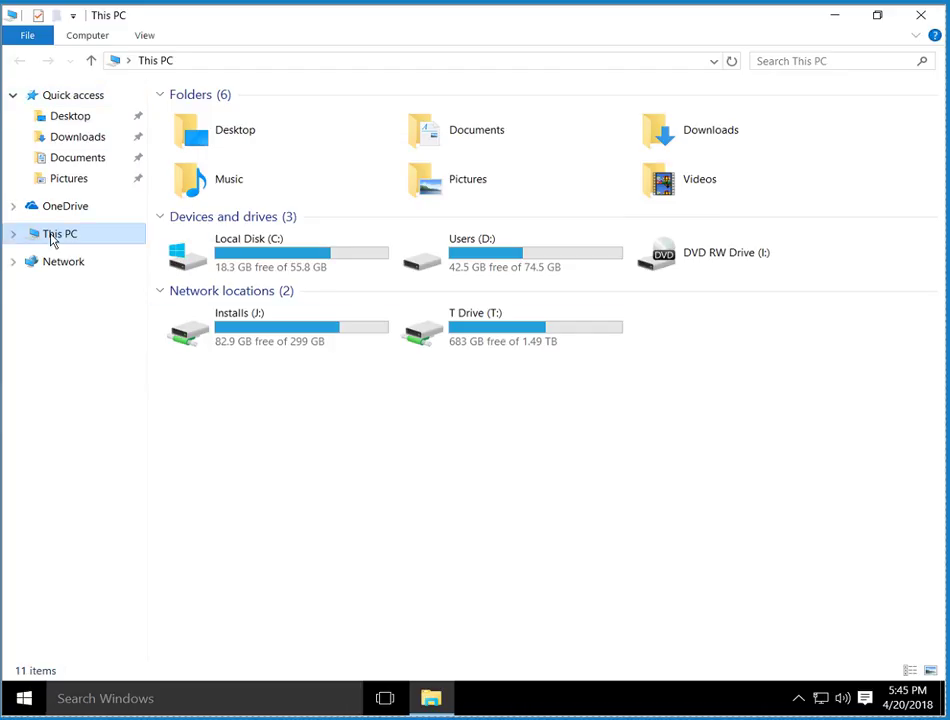
left_click(13, 236)
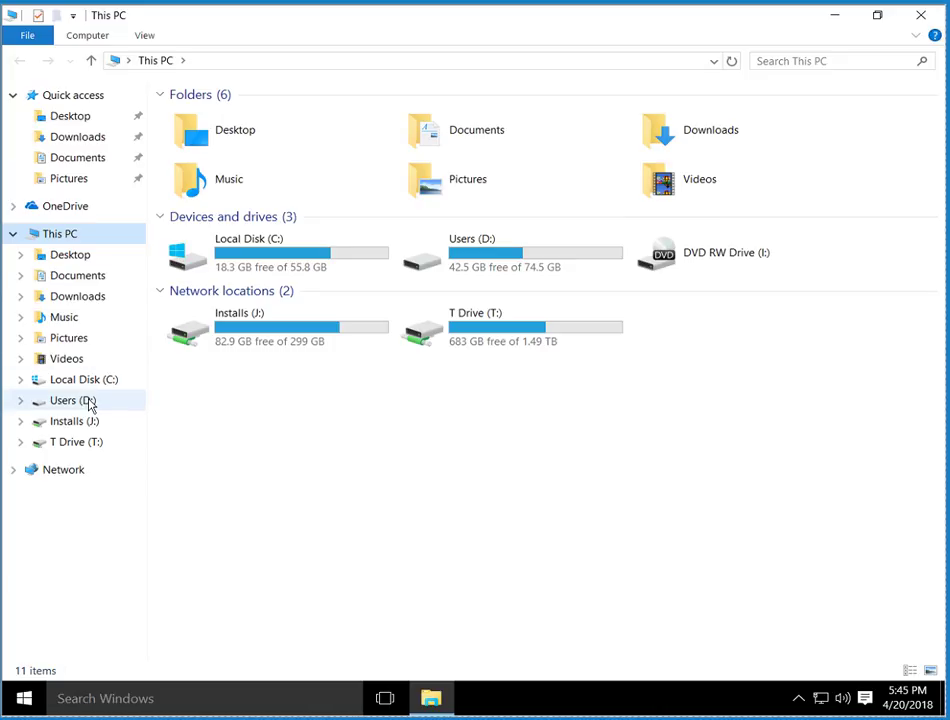
Step: Send a copy of the Desktop folder under This PC to T Drive (T:)
left_click(72, 258)
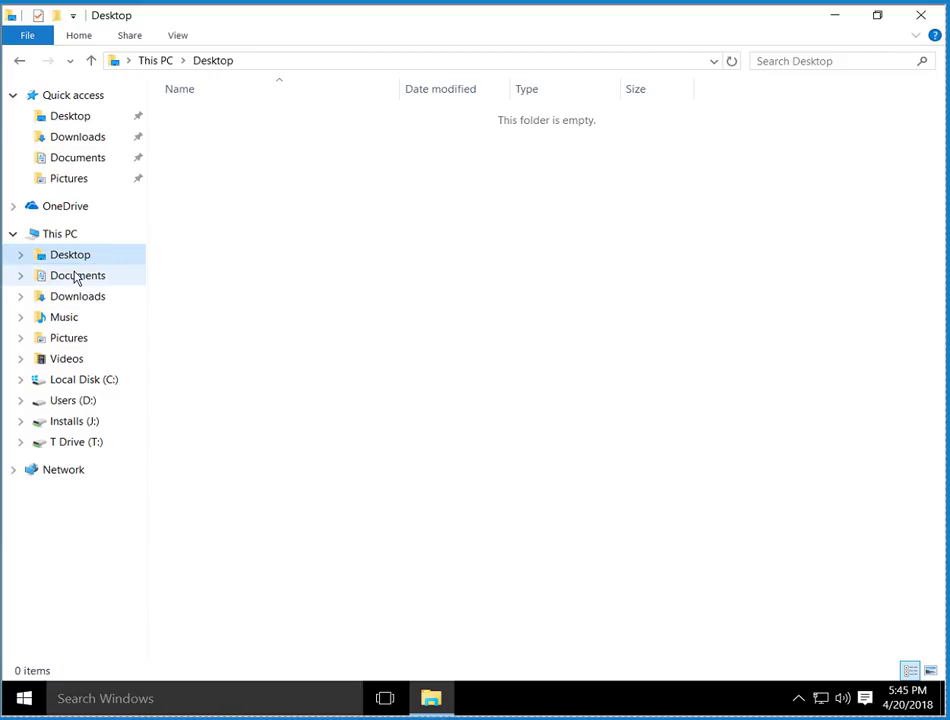
left_click(76, 277)
left_click(77, 258)
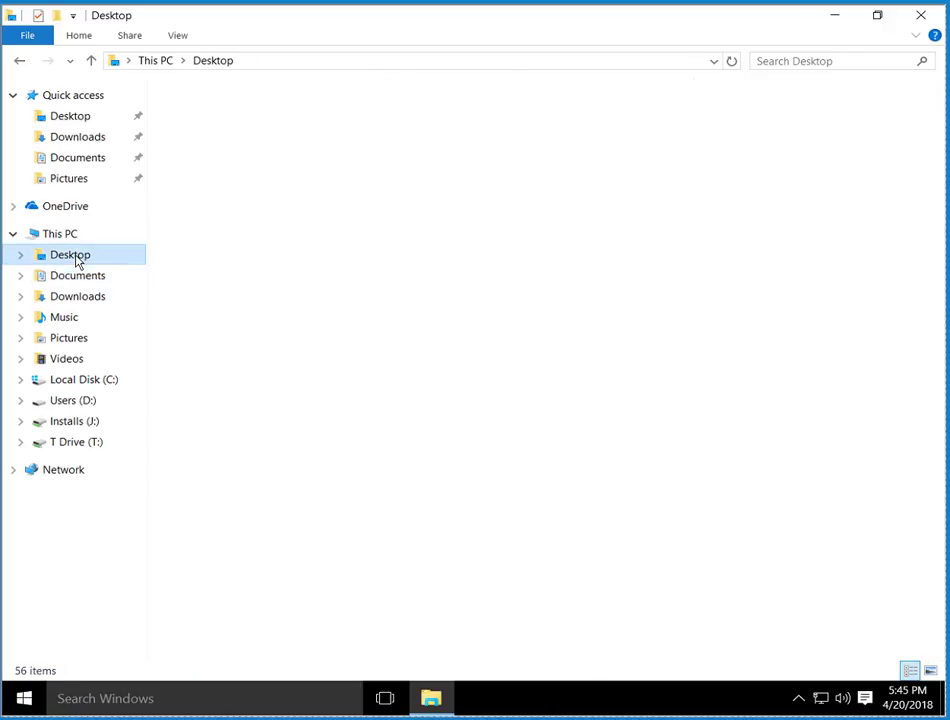
right_click(77, 259)
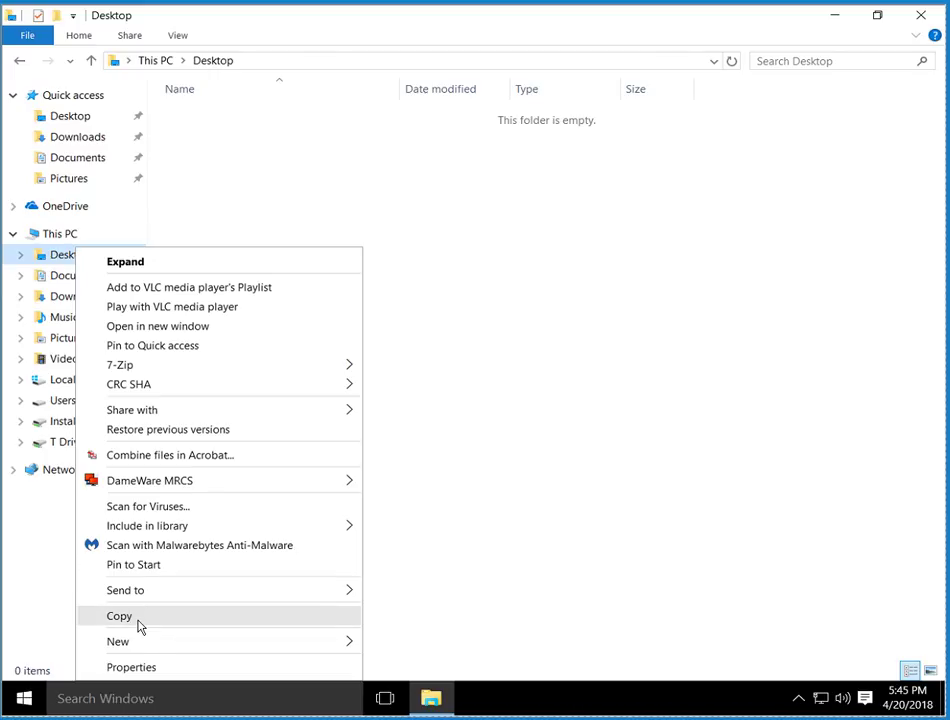
mouse_move(140, 600)
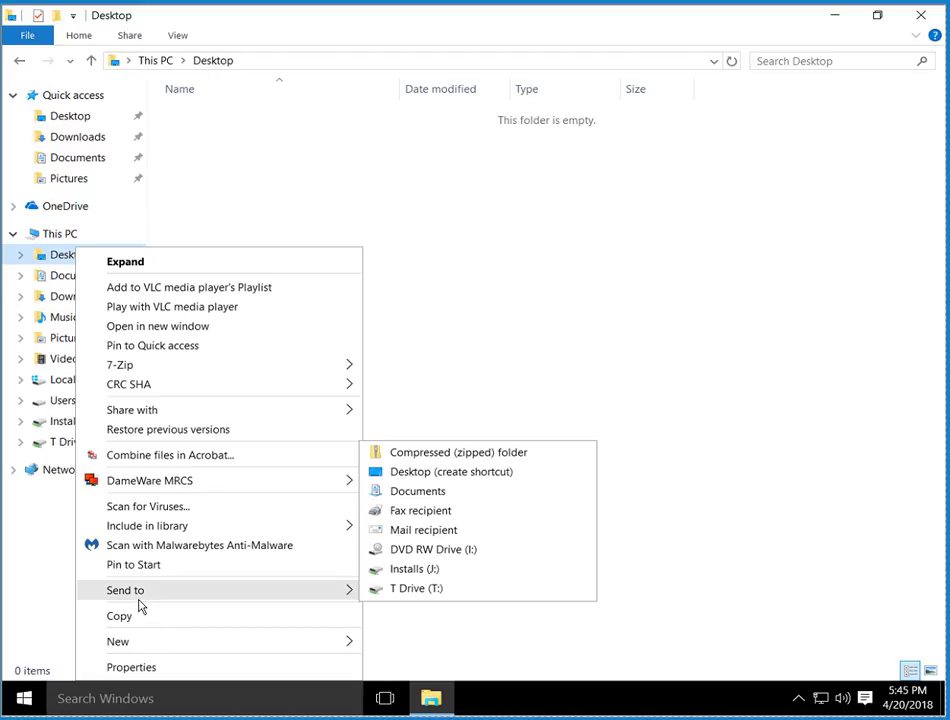
left_click(402, 588)
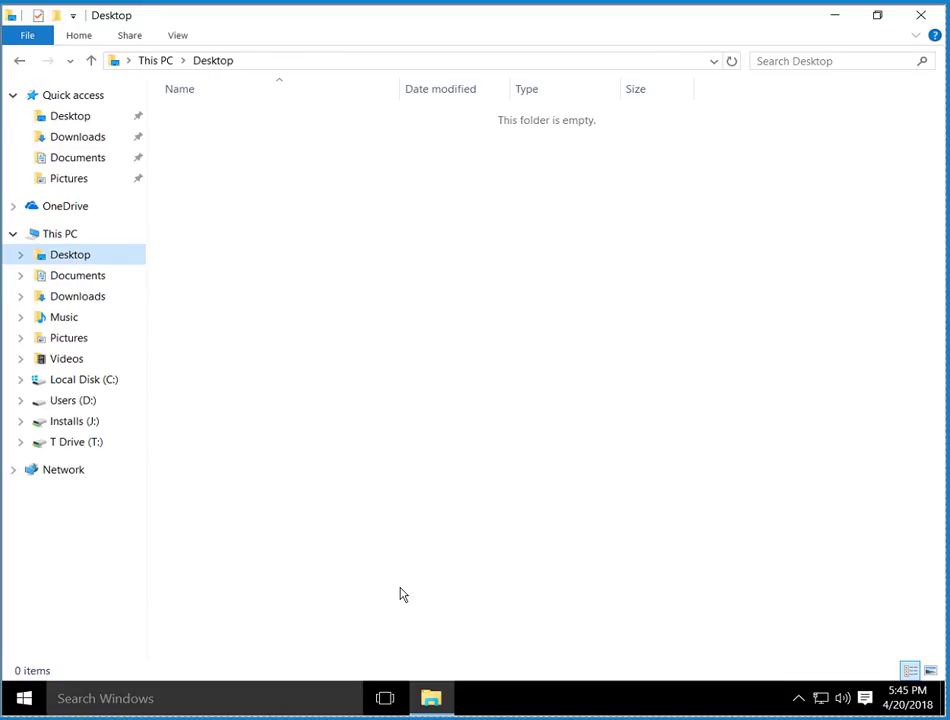
Step: Send a copy of the Documents folder under This PC to T Drive (T:)
right_click(78, 277)
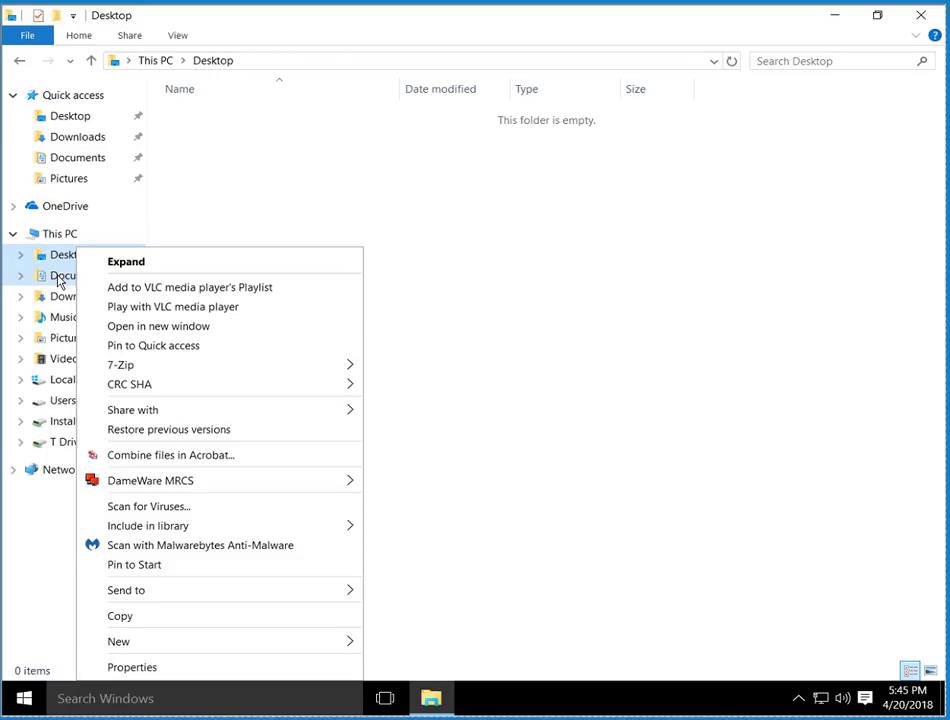
right_click(58, 281)
right_click(57, 280)
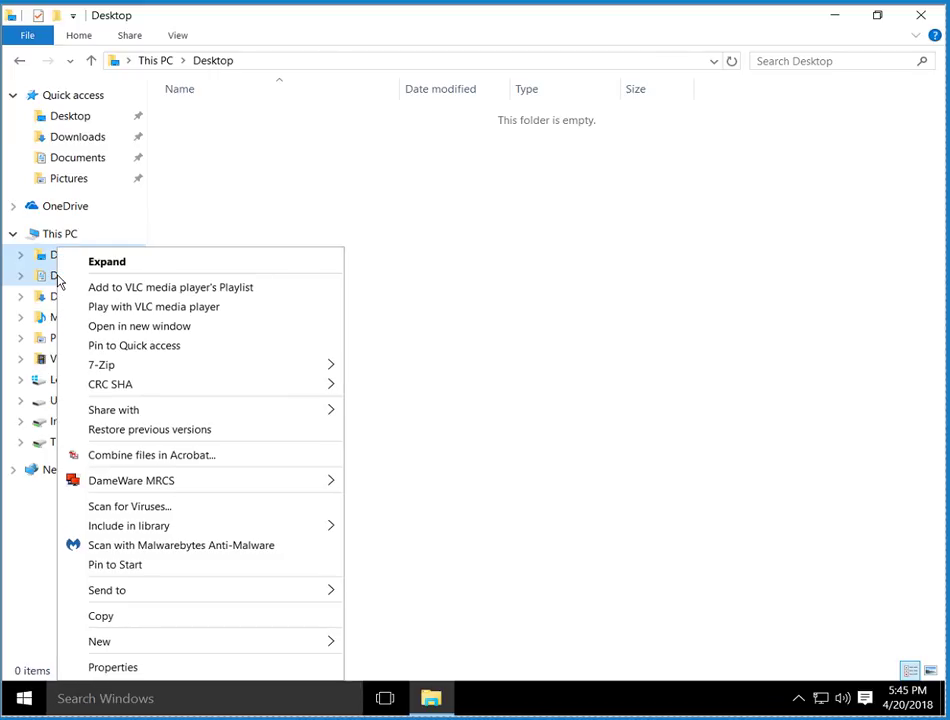
mouse_move(170, 594)
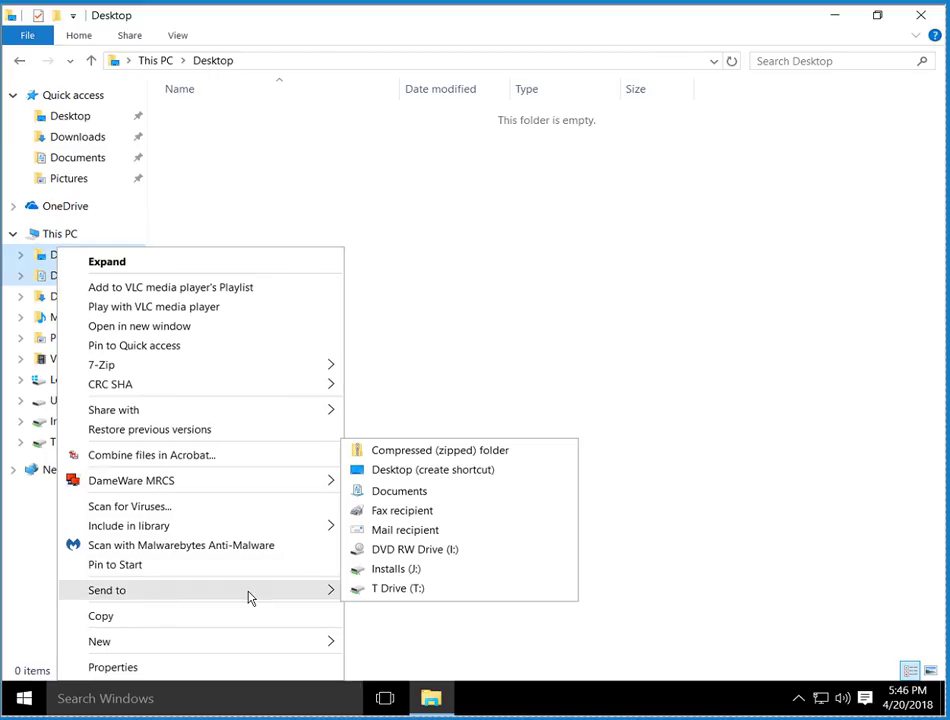
left_click(385, 599)
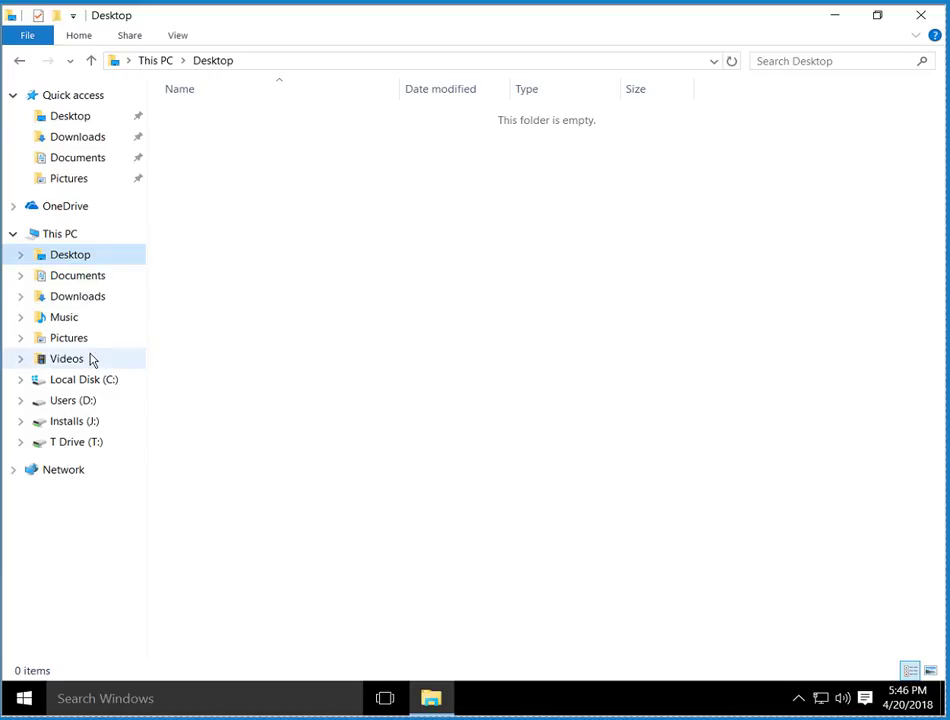
right_click(81, 281)
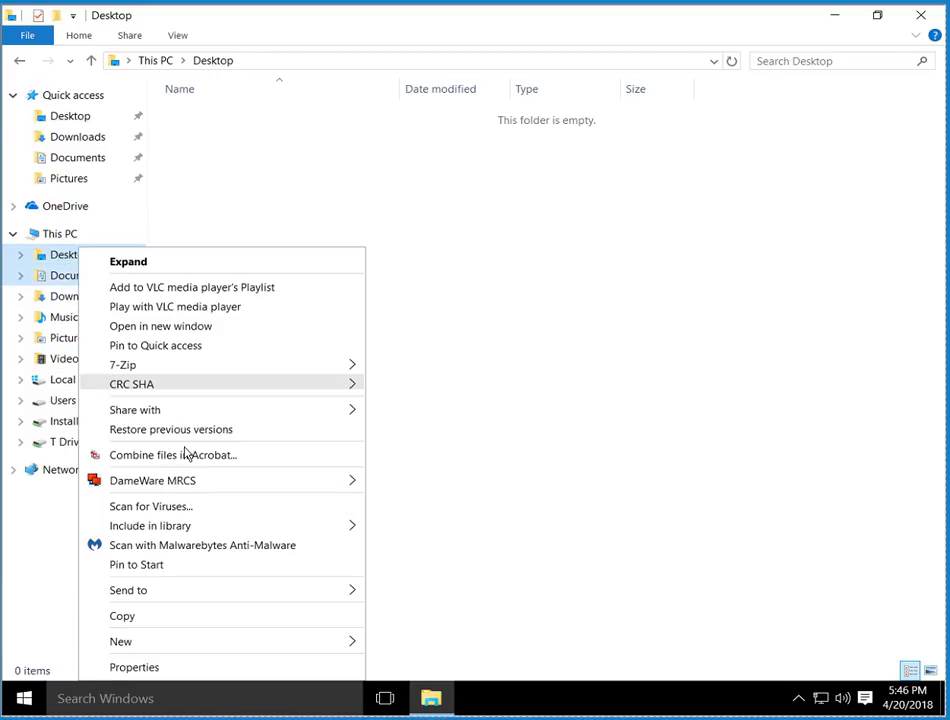
mouse_move(157, 594)
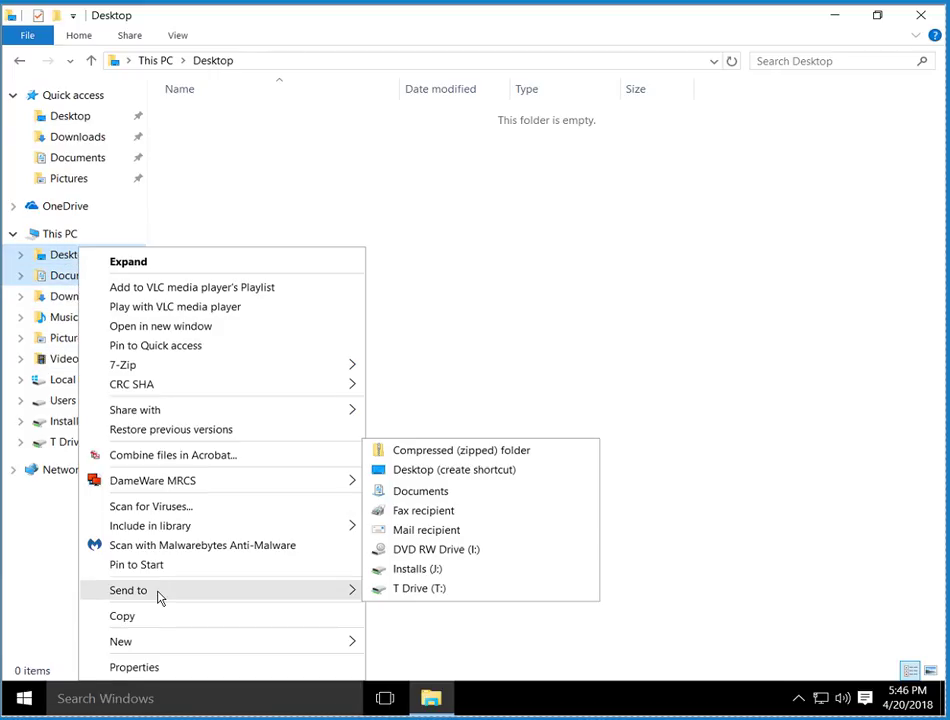
left_click(440, 589)
Step: Check the contents of the copied Desktop and Documents folders on T Drive (T:)
left_click(75, 442)
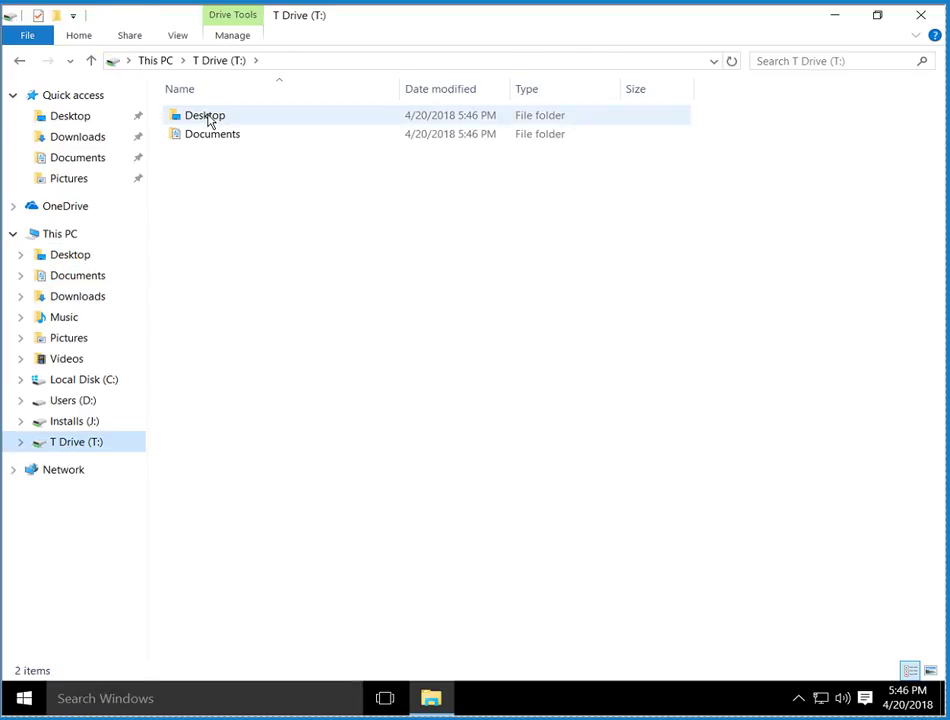
double_click(207, 120)
left_click(226, 62)
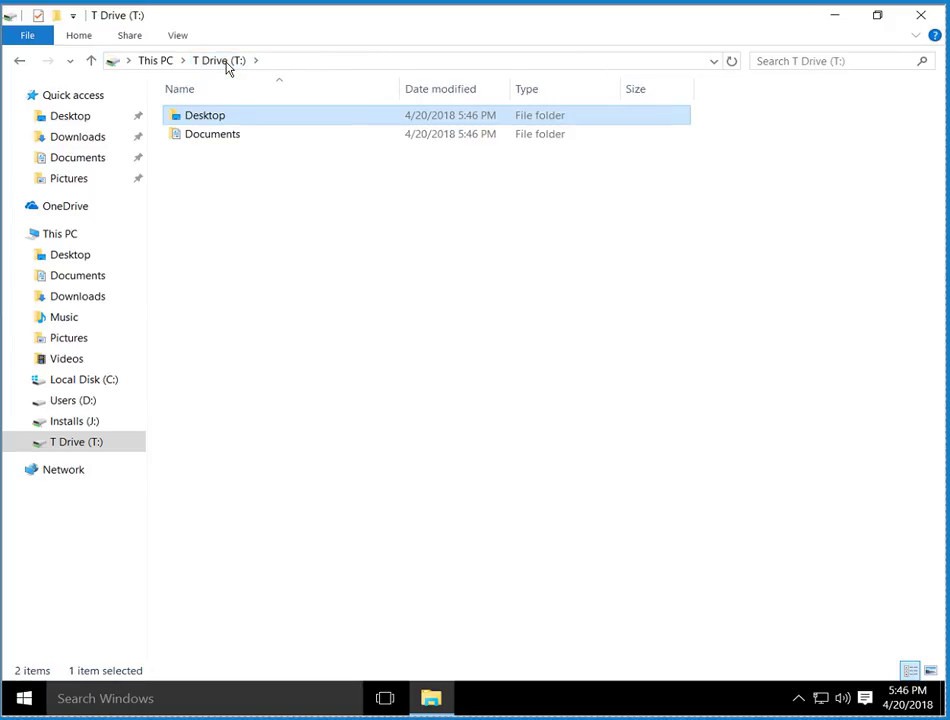
left_click(216, 139)
double_click(216, 139)
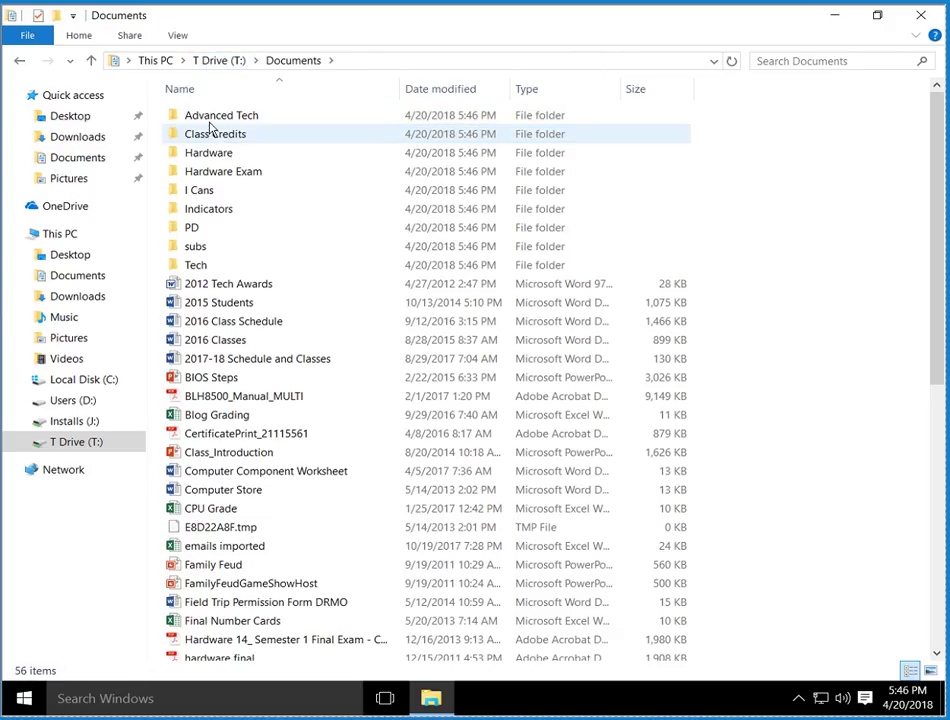
left_click(214, 63)
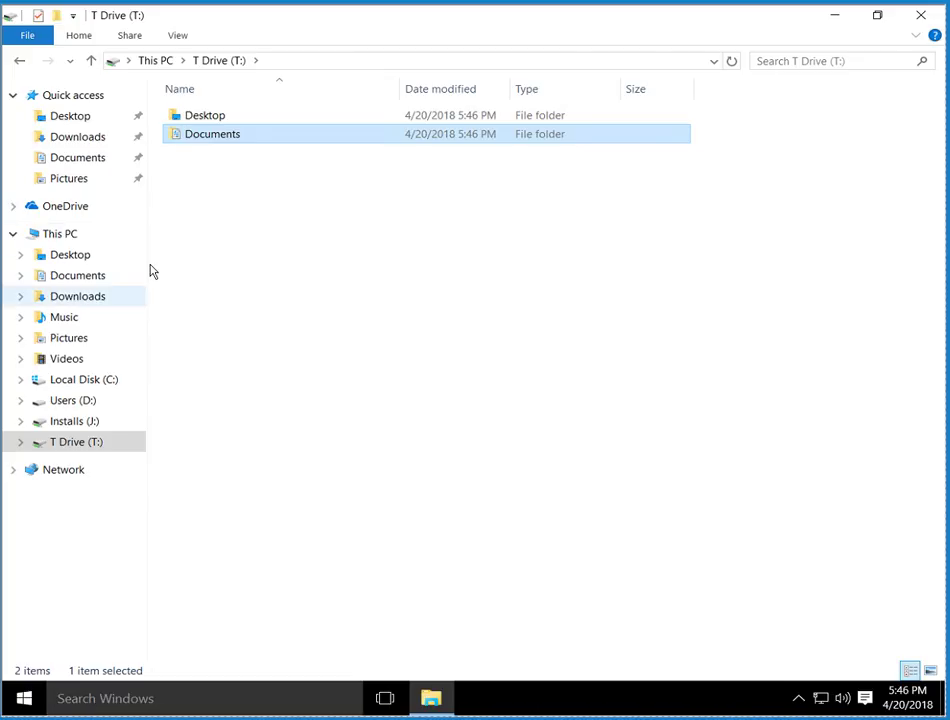
Step: Send a copy of the Downloads folder under This PC to T Drive (T:)
right_click(70, 305)
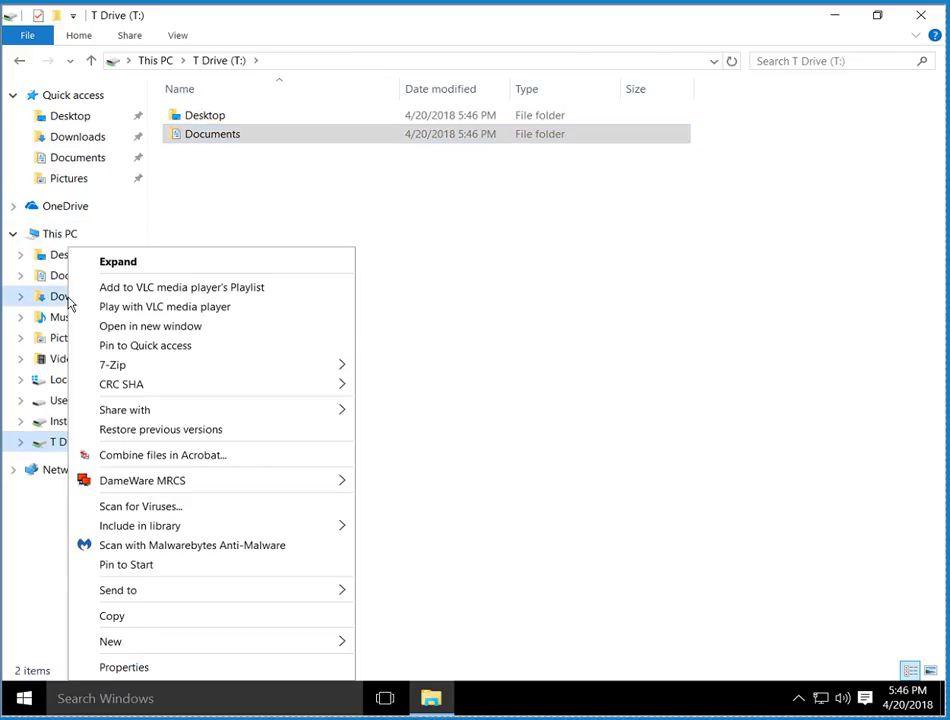
mouse_move(197, 592)
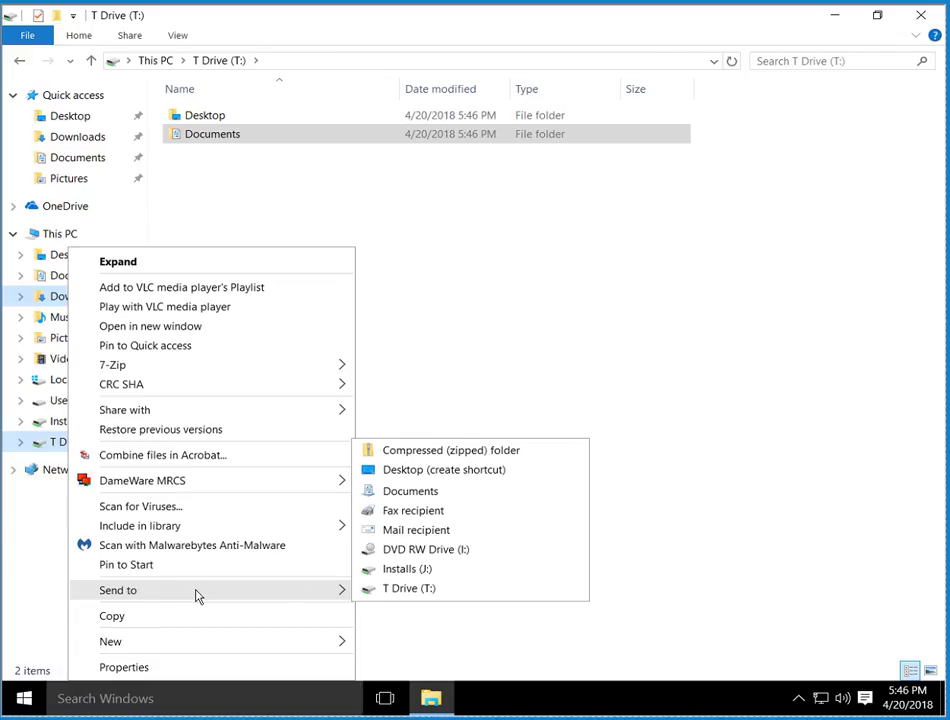
left_click(399, 590)
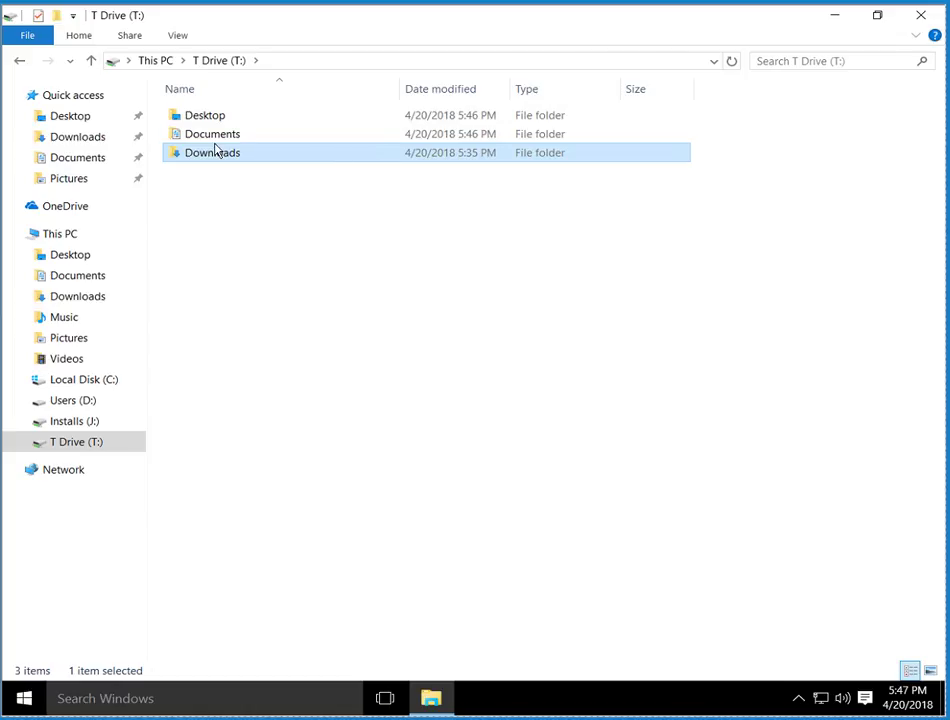
Step: Delete all files and folders inside the local Documents folder under This PC
left_click(90, 276)
left_click(381, 366)
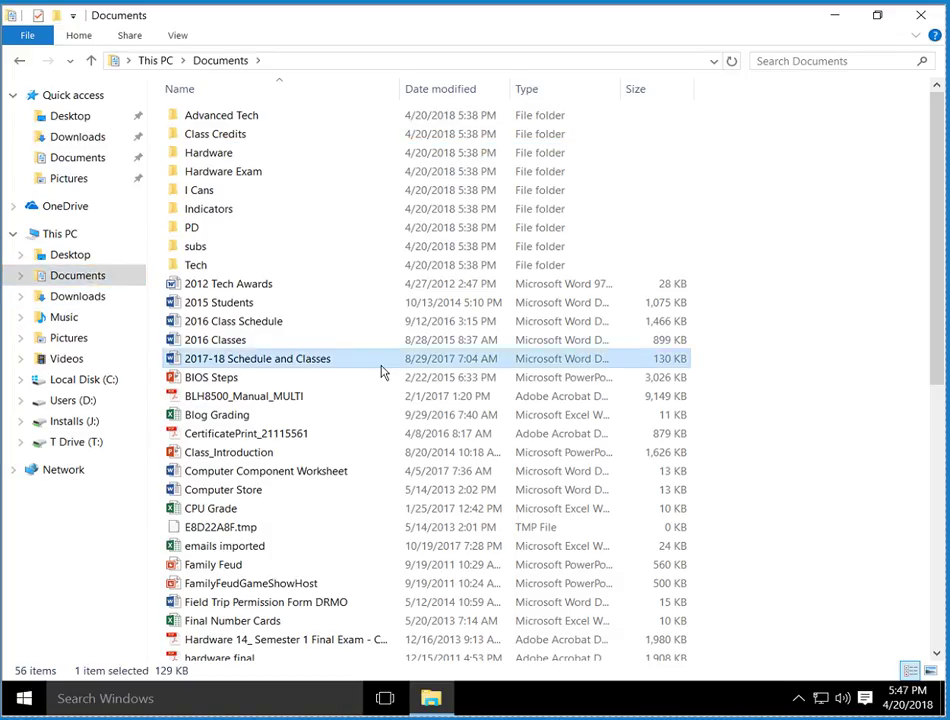
key("ctrl+a")
key("Delete")
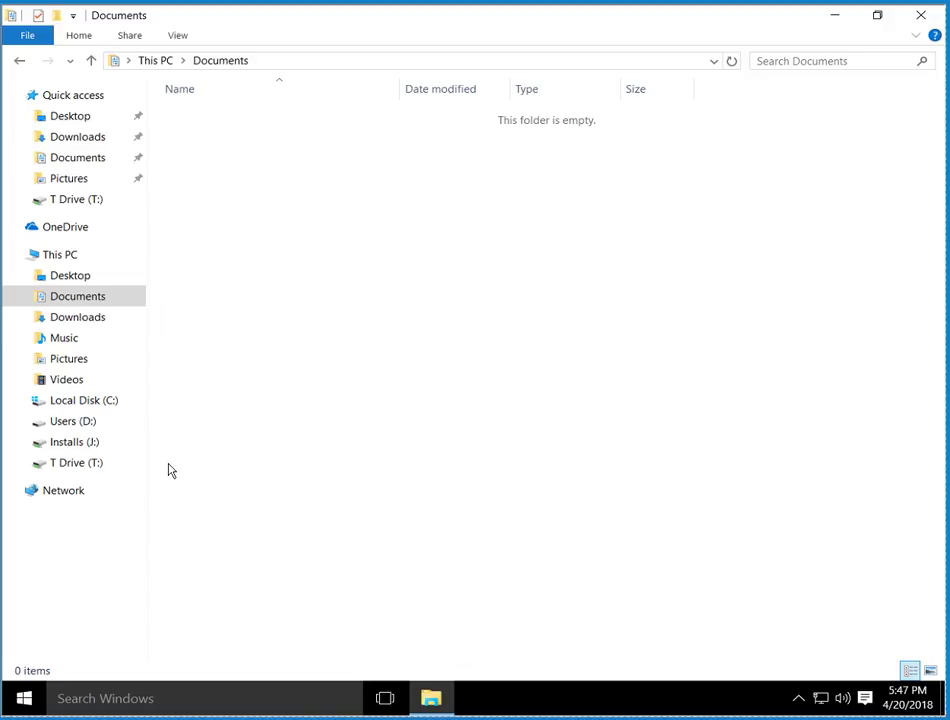
Step: Check the local Desktop, Documents and Downloads folders under This PC
left_click(53, 258)
left_click(74, 280)
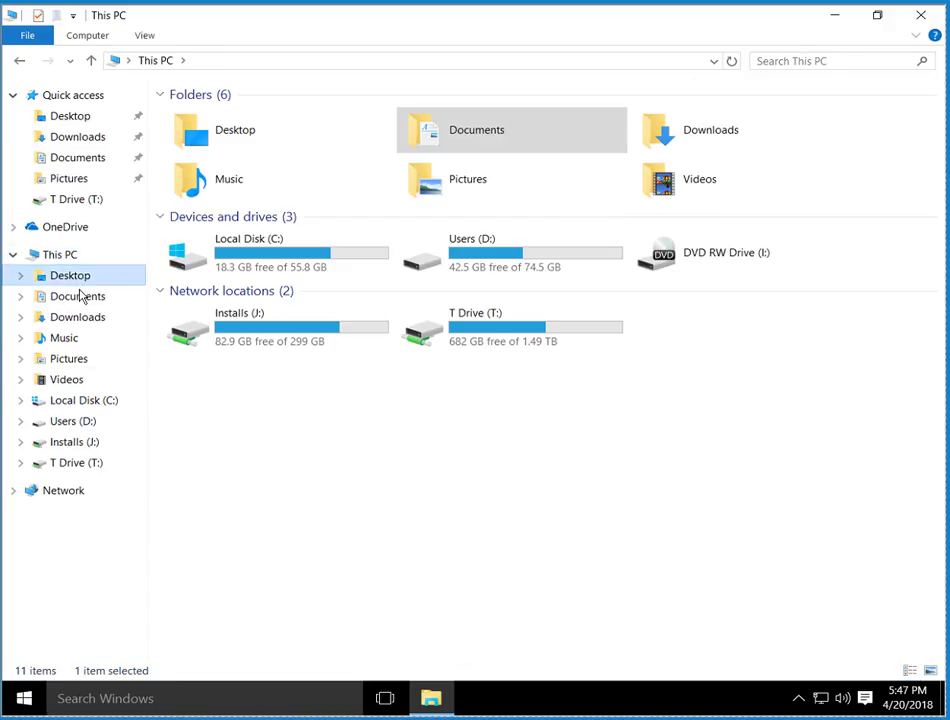
left_click(80, 297)
left_click(89, 320)
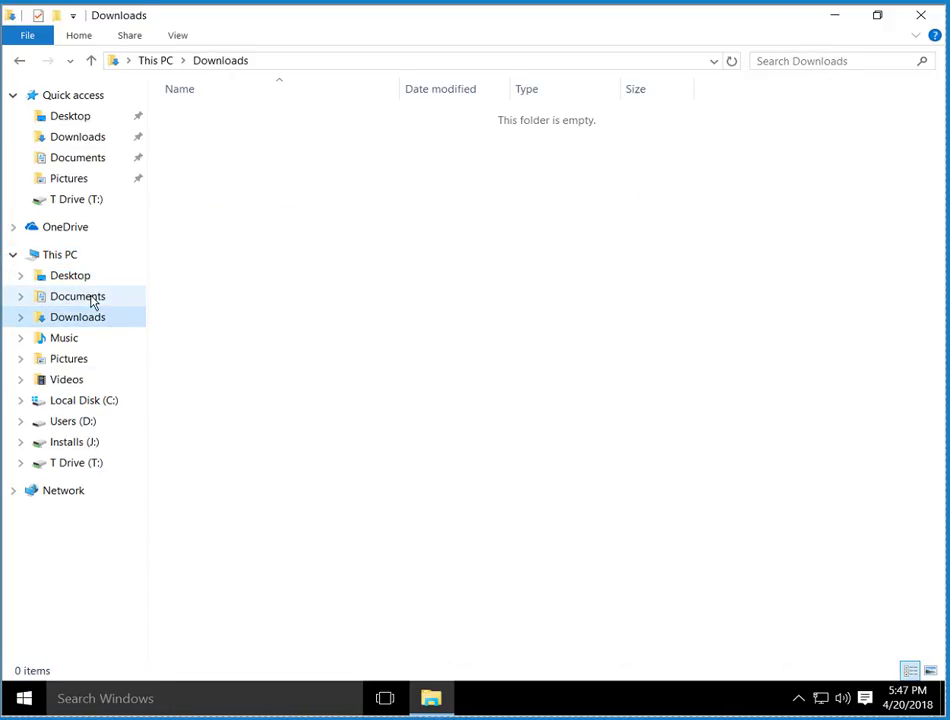
left_click(92, 298)
Step: Try to copy the Documents folder from T Drive (T:) back to This PC and check the local Documents folder
left_click(83, 463)
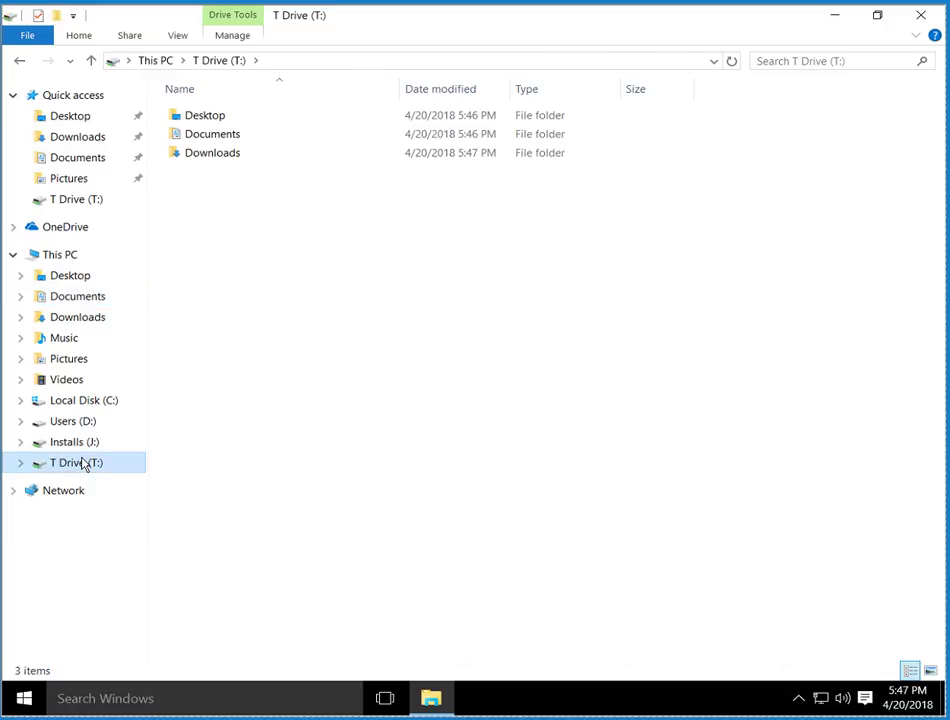
left_click(227, 139)
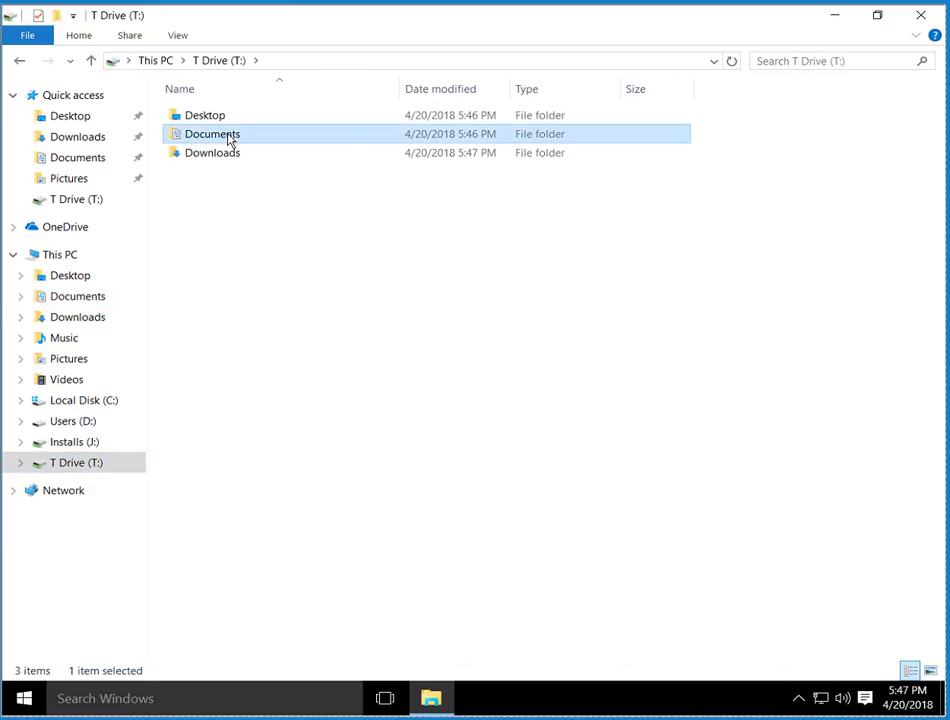
left_click_drag(240, 145, 80, 260)
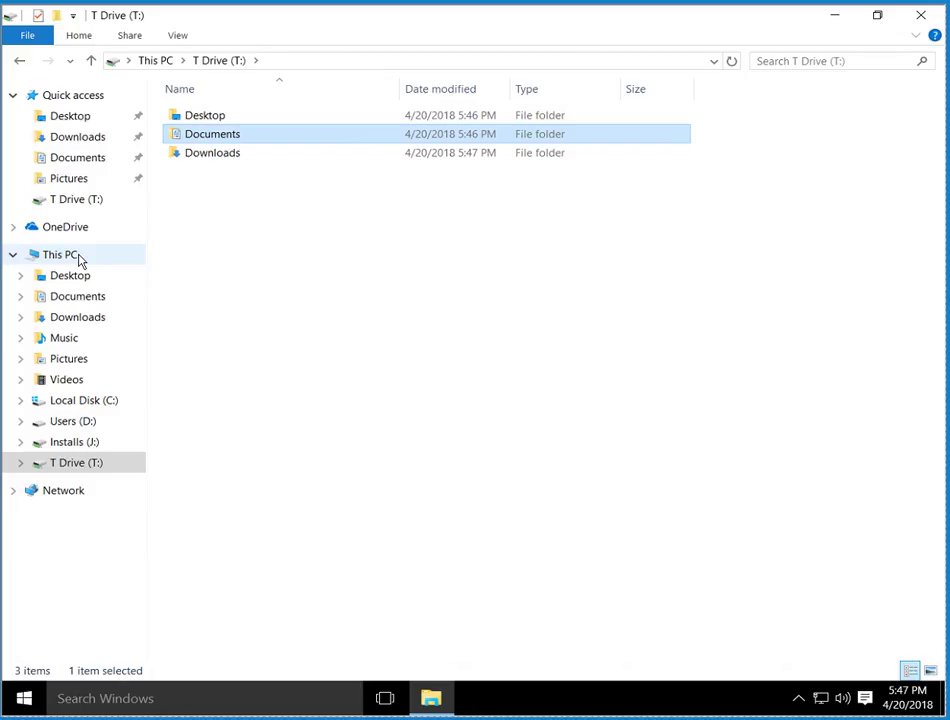
left_click(87, 305)
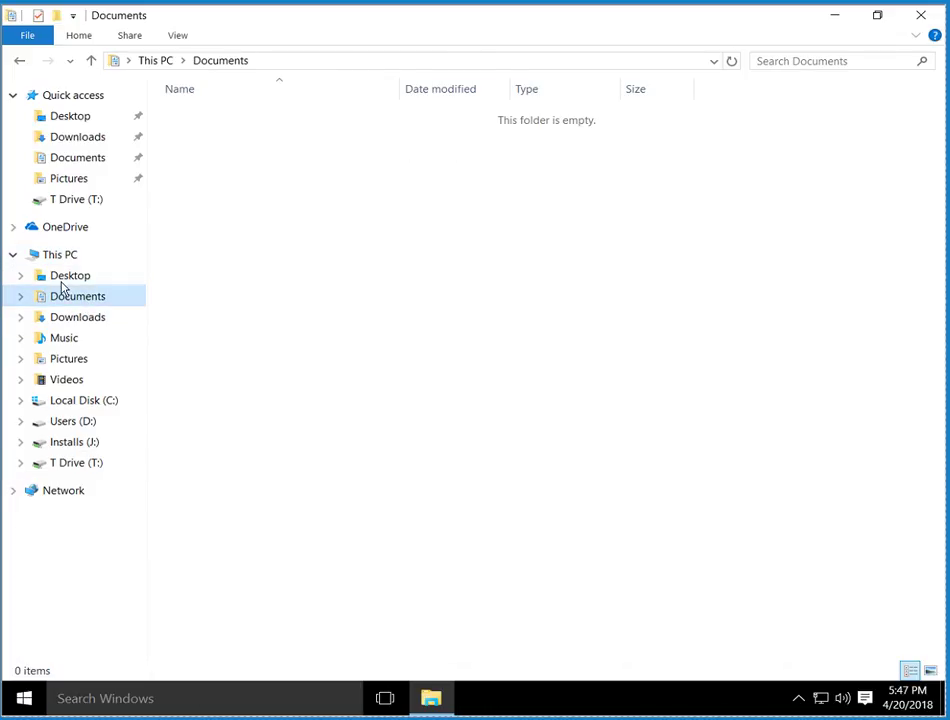
Step: Copy all files and folders inside the Documents folder on T Drive (T:) into the local Documents folder under This PC
left_click(75, 463)
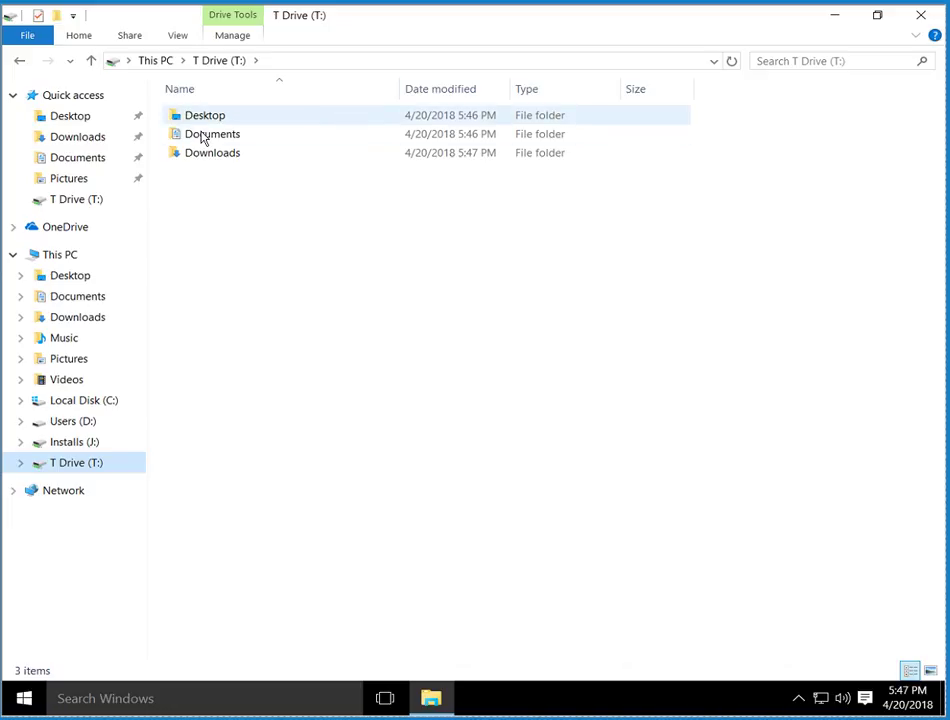
double_click(213, 137)
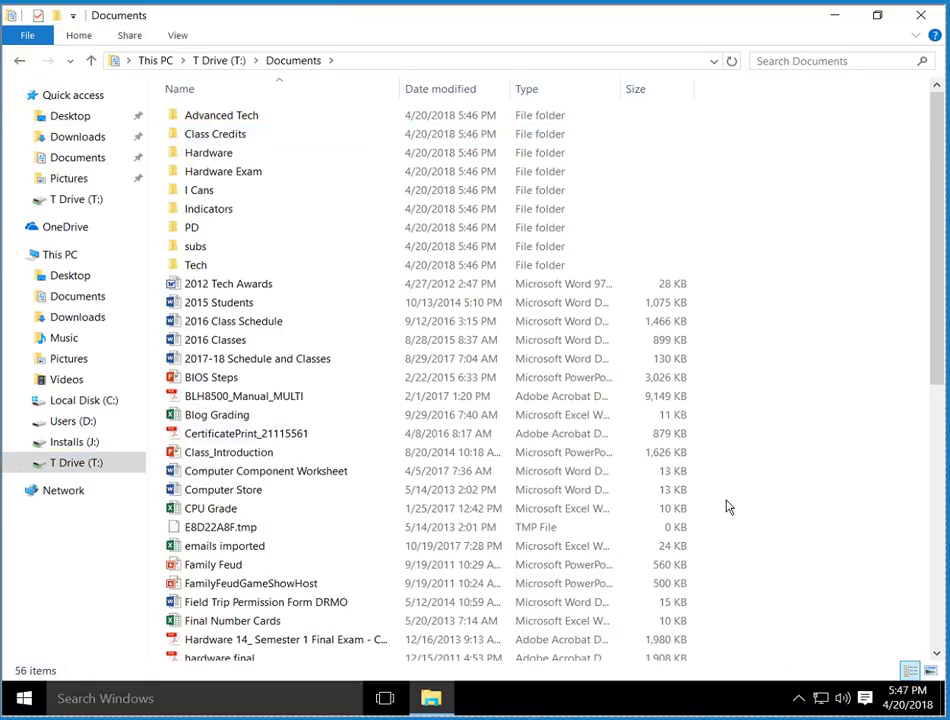
key("ctrl+a")
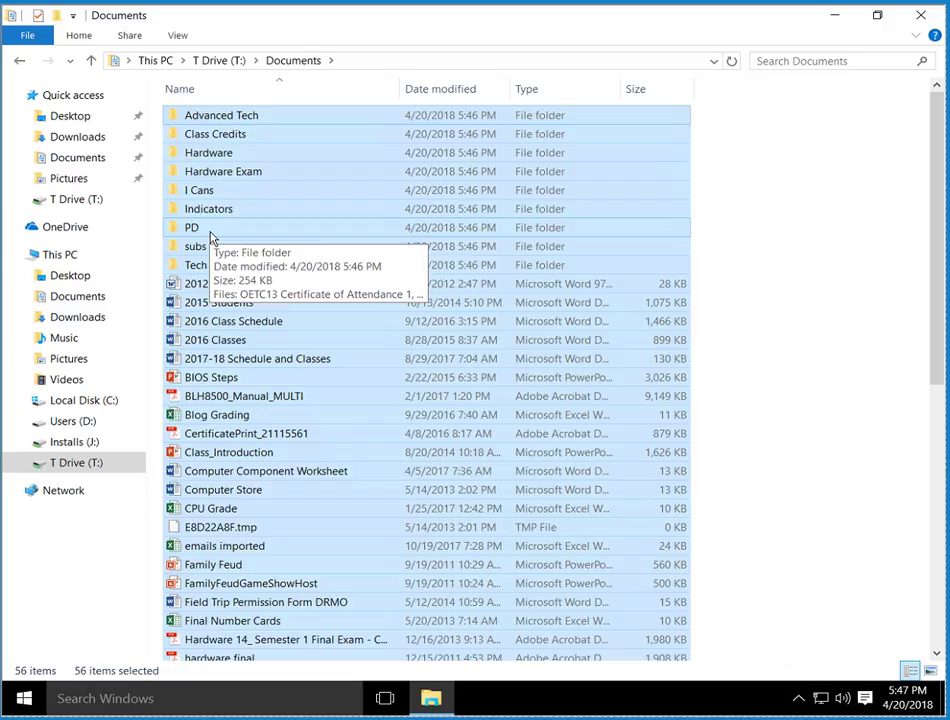
left_click_drag(240, 226, 85, 301)
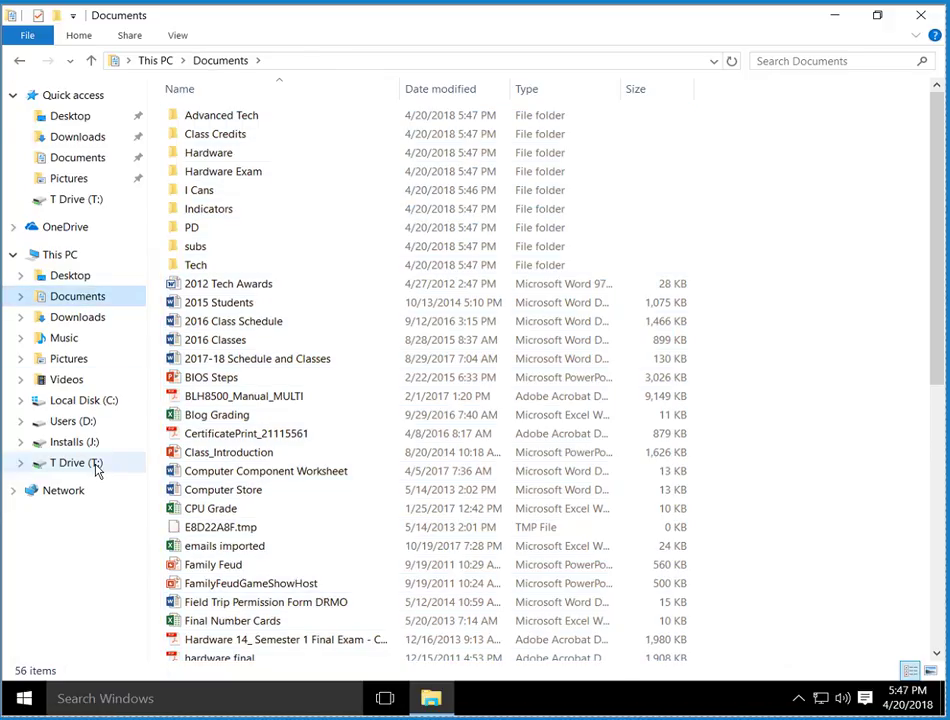
Step: Check the contents of the Documents folder on T Drive (T:) and close the File Explorer window
left_click(96, 467)
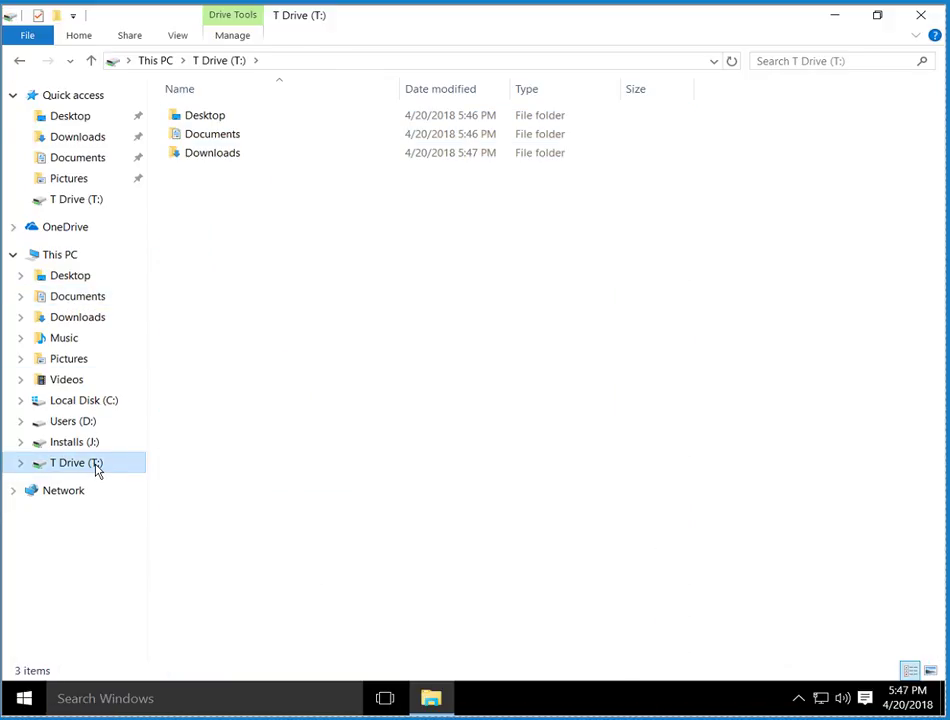
left_click(230, 141)
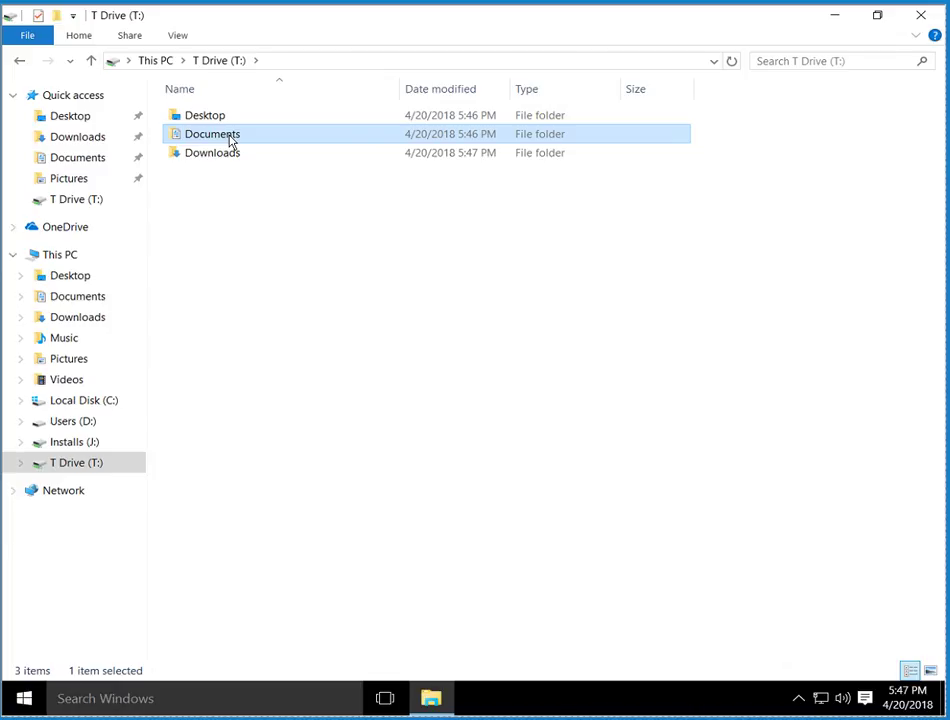
double_click(230, 141)
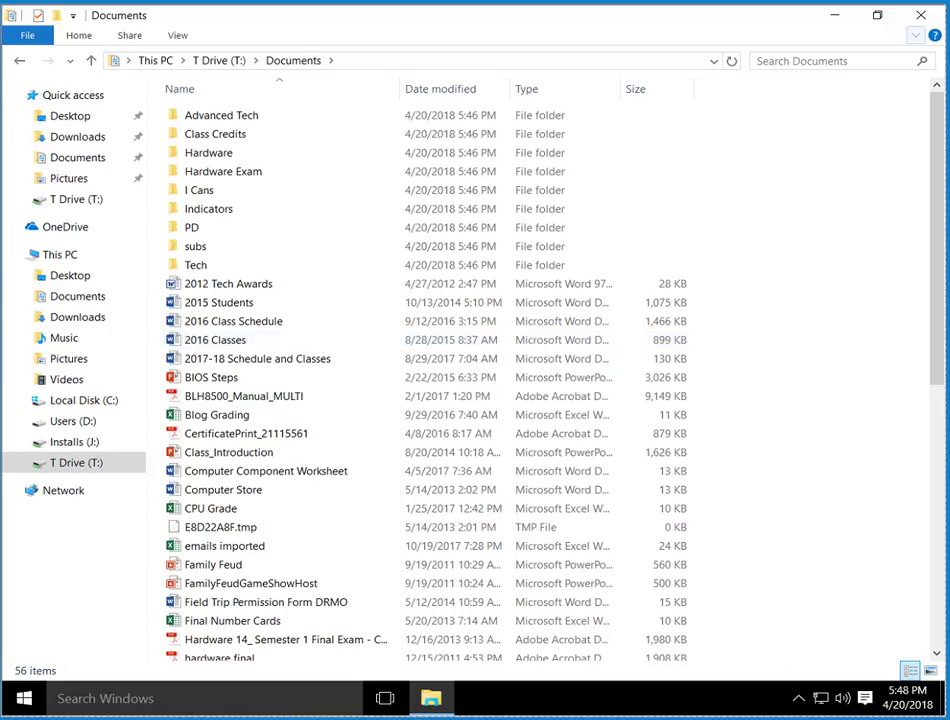
key("alt+F4")
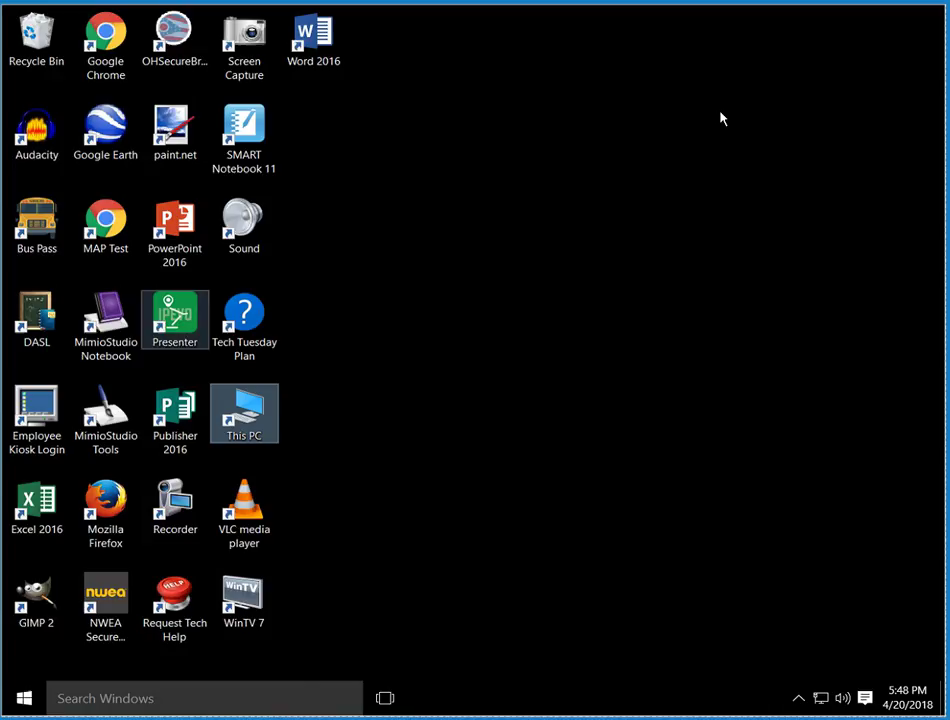
Step: Send a copy of the Documents folder under This PC to T Drive (T:), replacing the files in the destination, and close File Explorer
double_click(255, 418)
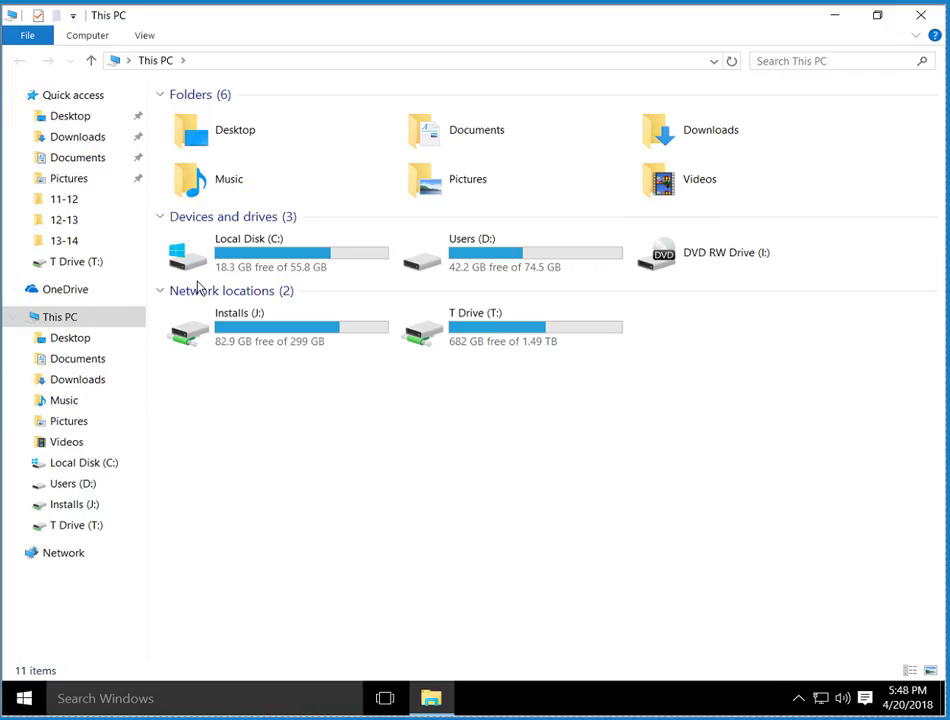
left_click(13, 317)
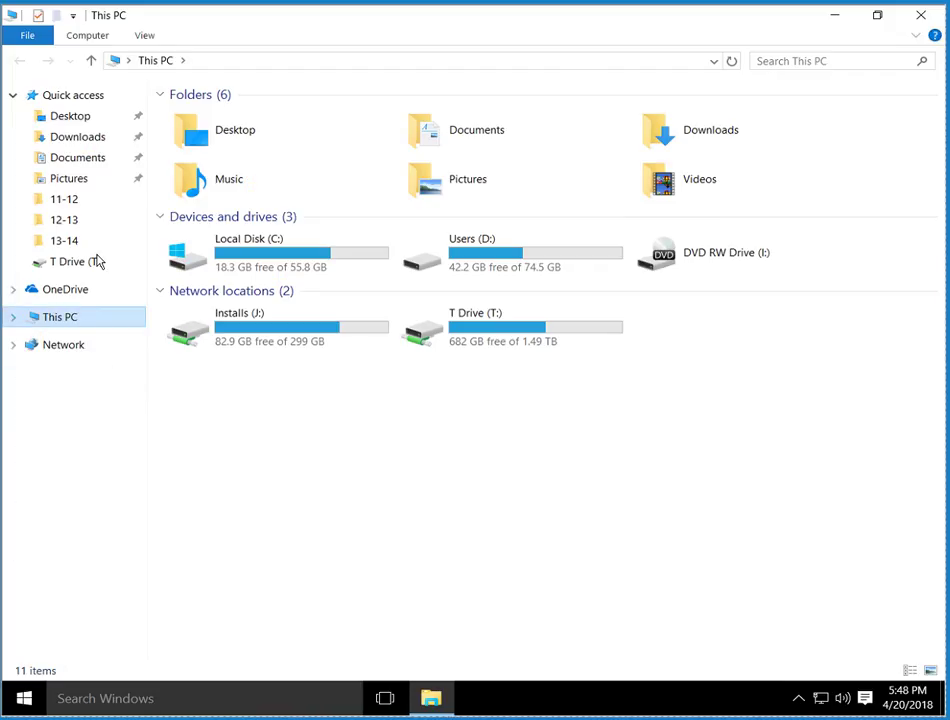
left_click(14, 318)
right_click(64, 368)
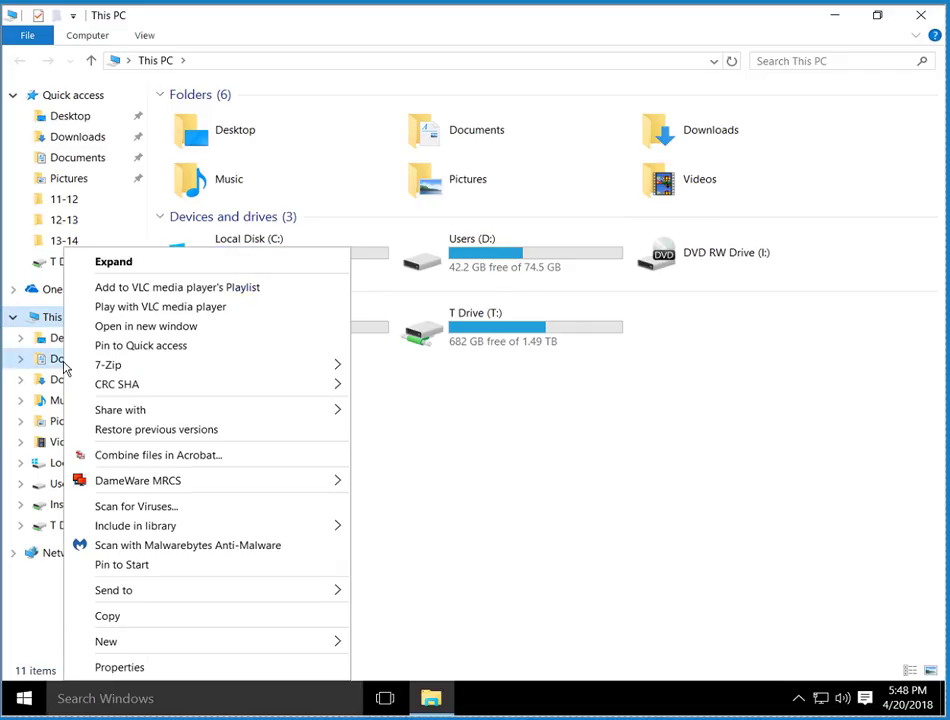
mouse_move(220, 592)
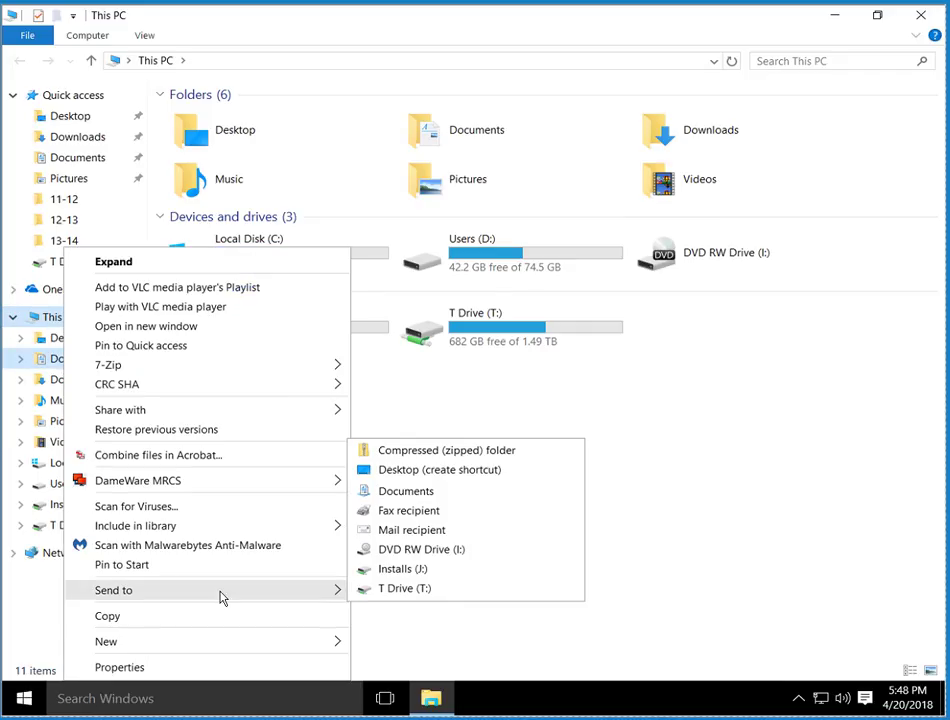
left_click(364, 591)
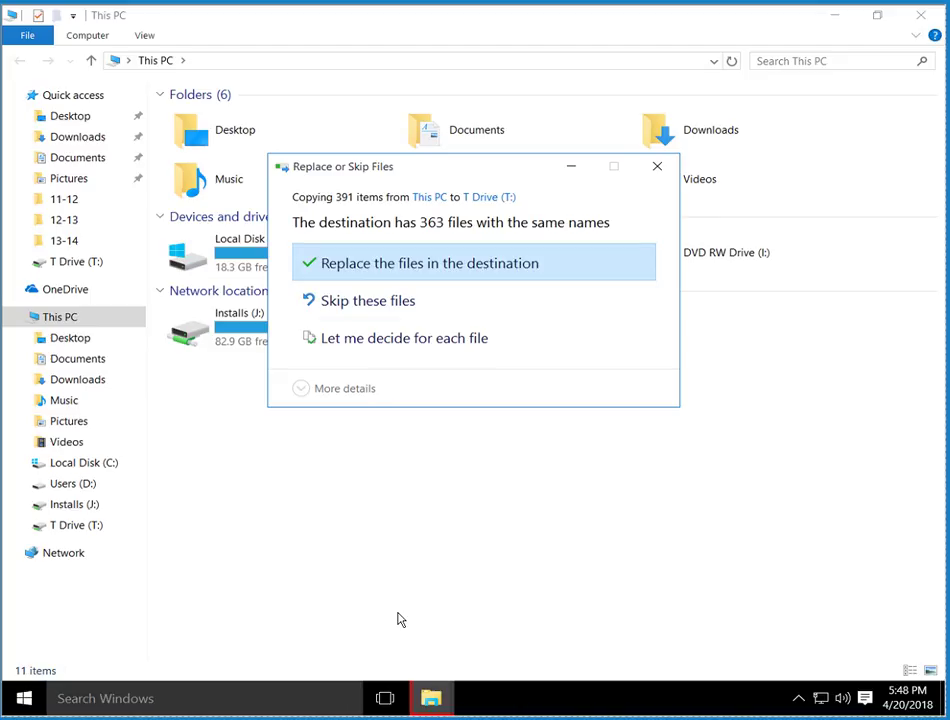
left_click(425, 268)
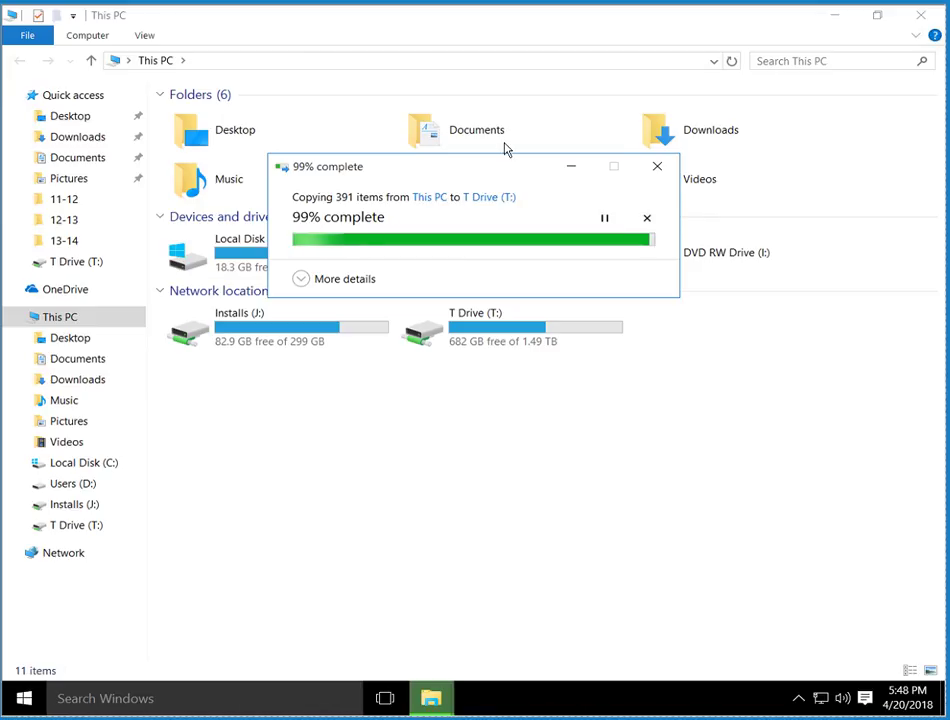
left_click(918, 20)
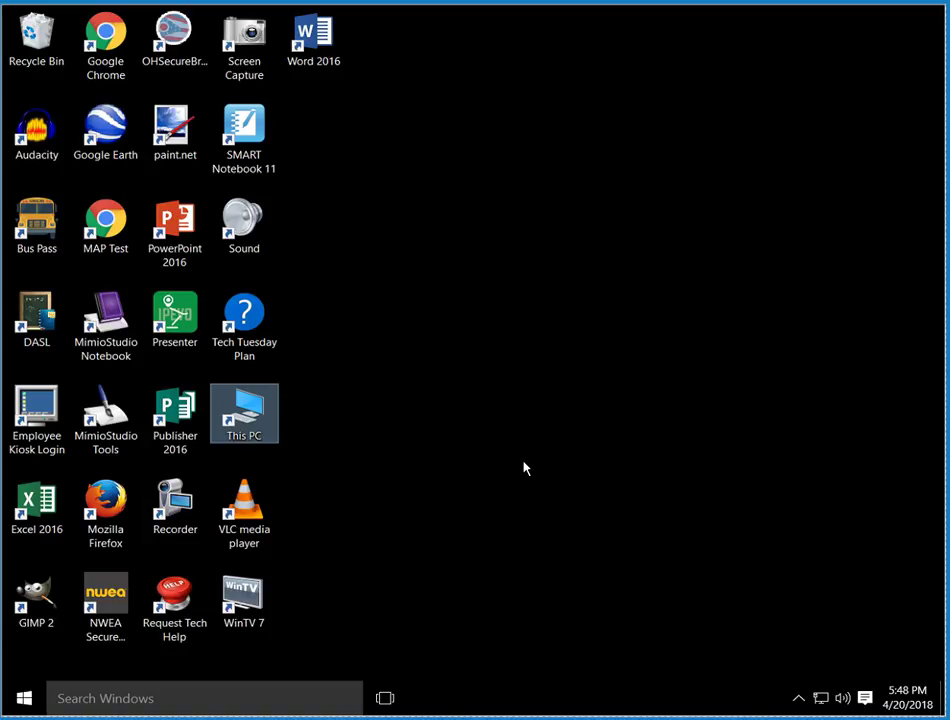
Step: Open SMART Notebook 11 and display the My Content category of the Gallery
left_click(258, 135)
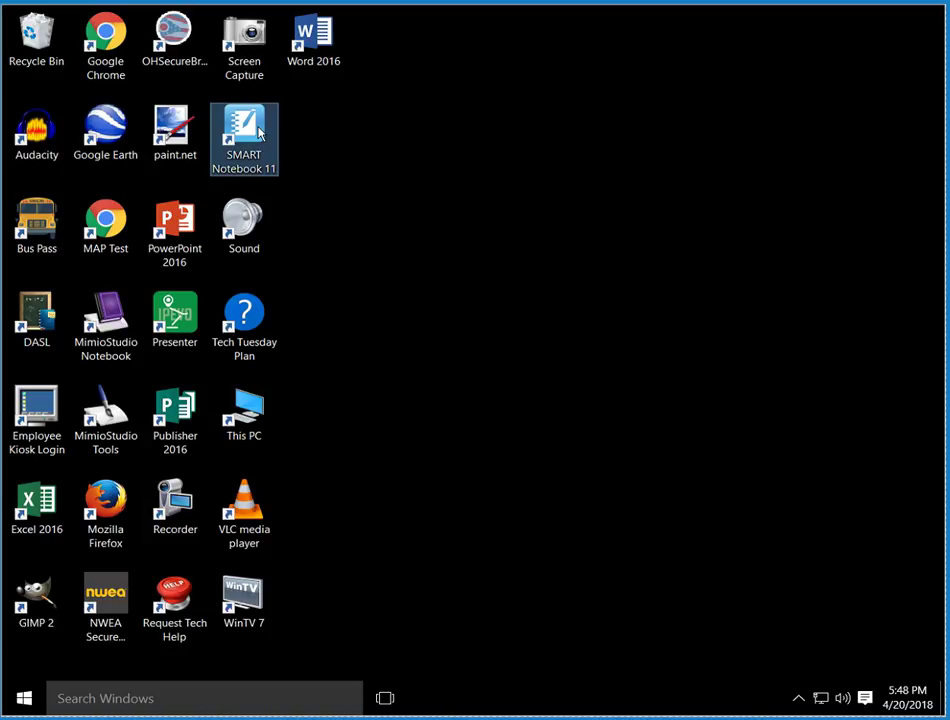
double_click(258, 135)
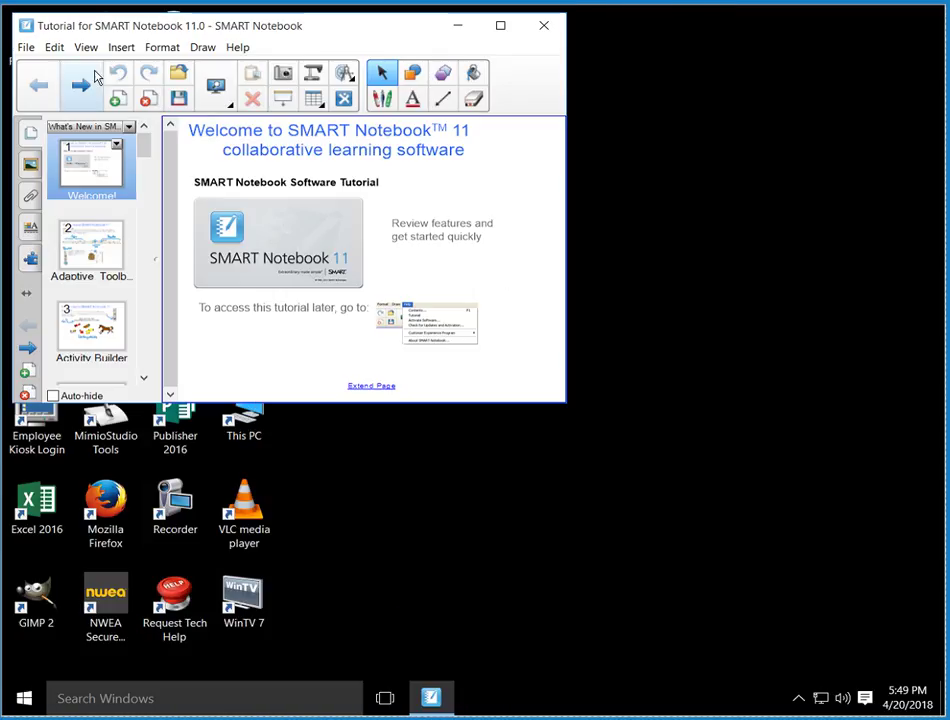
left_click(30, 164)
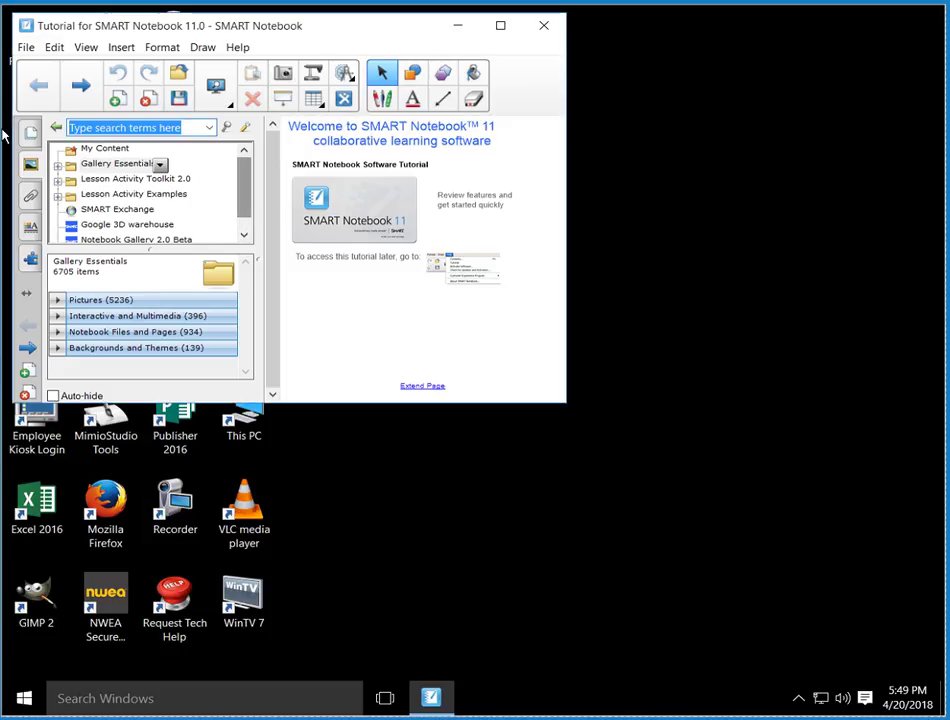
left_click(84, 150)
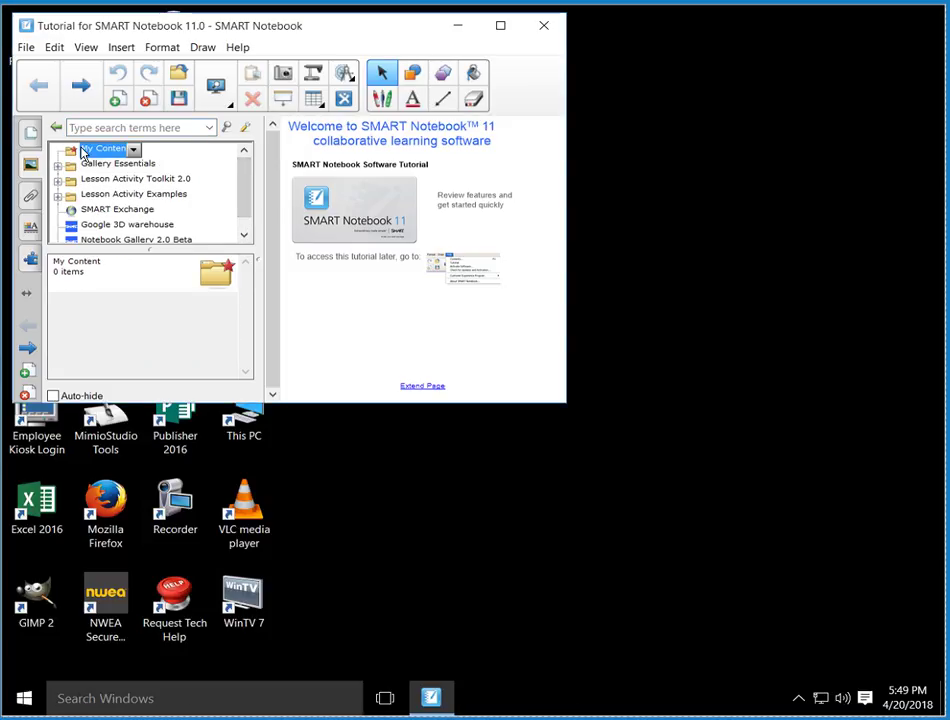
Step: Bring up the collection file export for My Content, cancel it without saving and close SMART Notebook
right_click(97, 152)
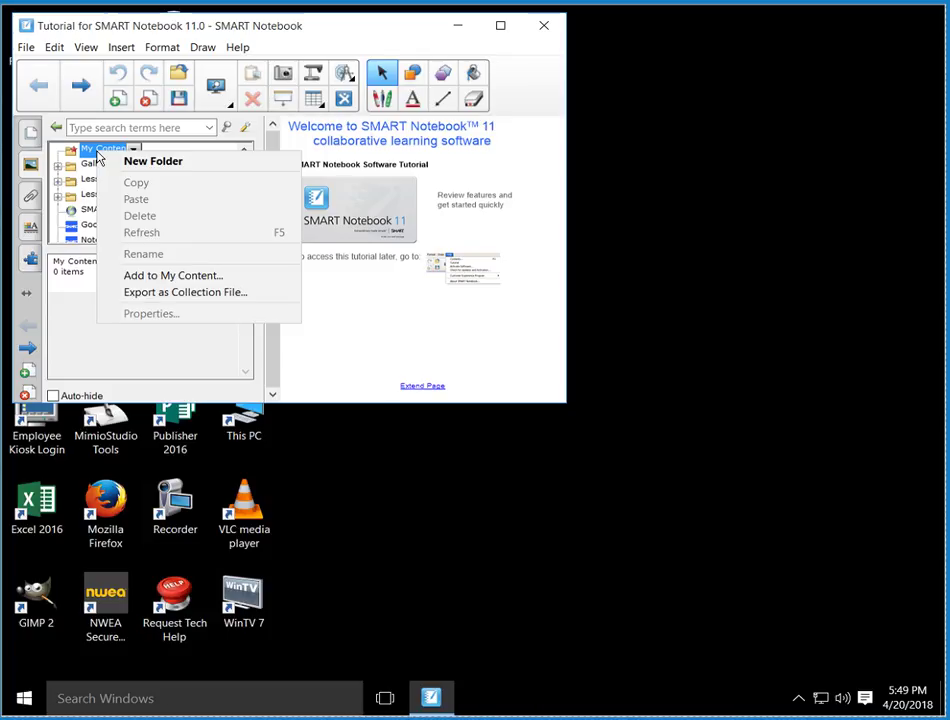
left_click(169, 293)
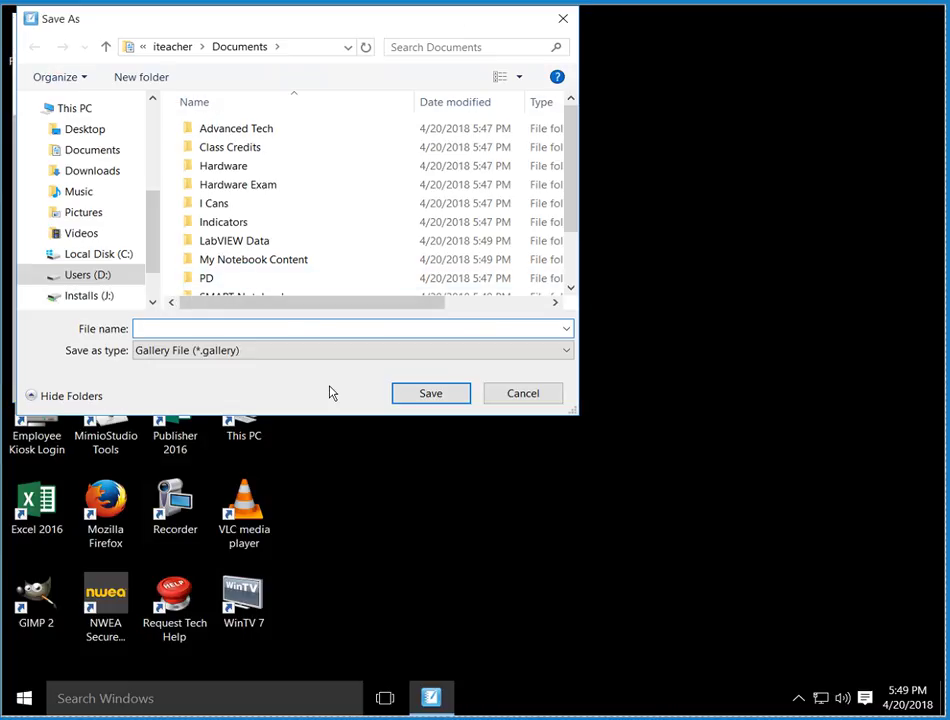
left_click(537, 398)
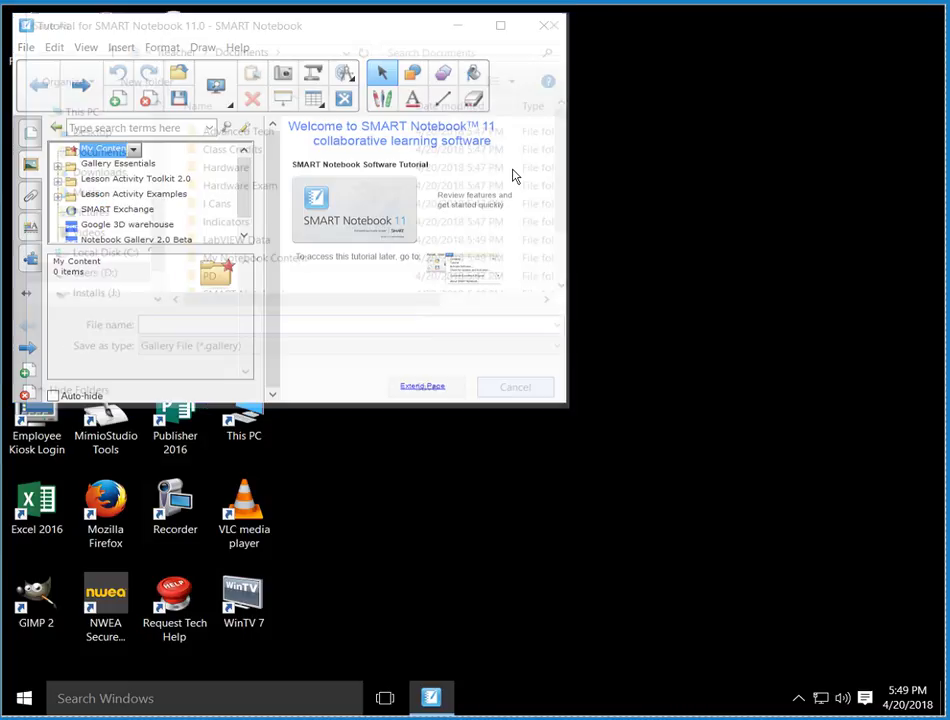
left_click(545, 27)
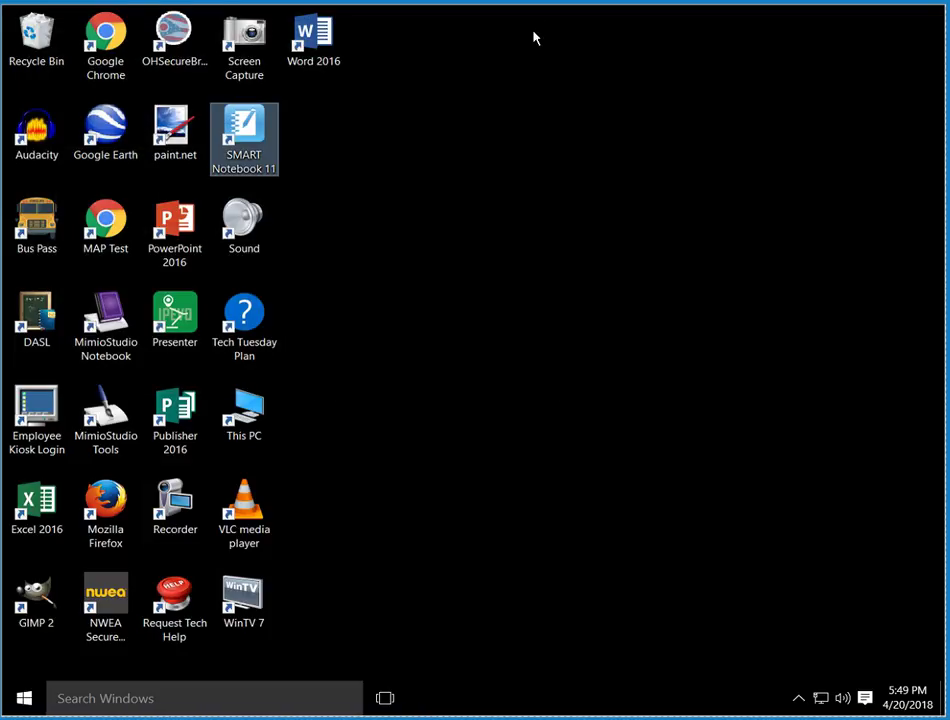
Step: Open Mozilla Firefox from the desktop and show its Menu Bar
left_click(105, 505)
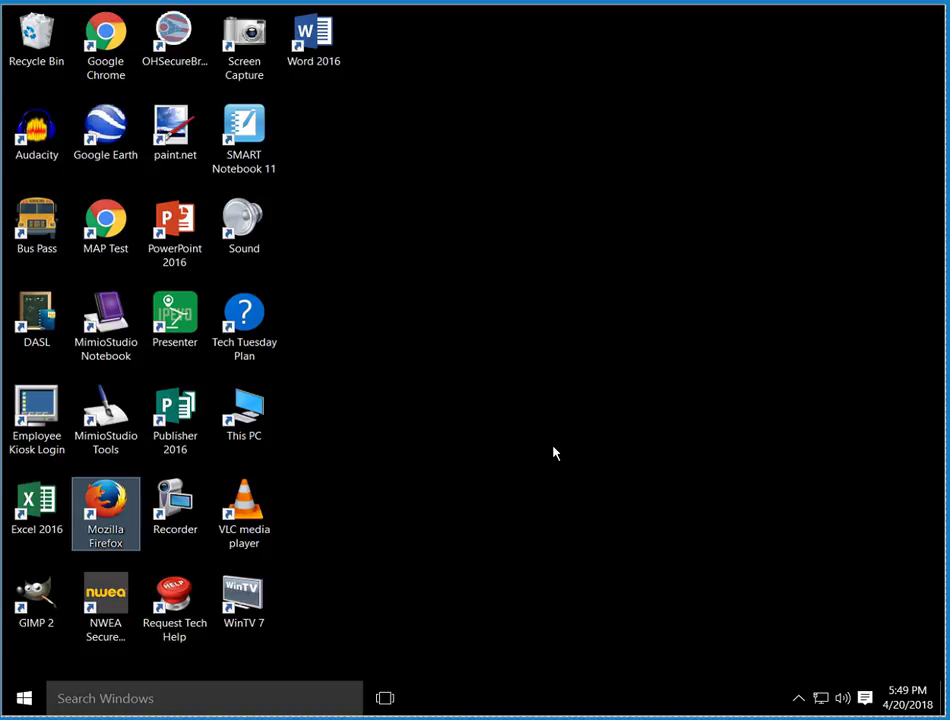
key("Return")
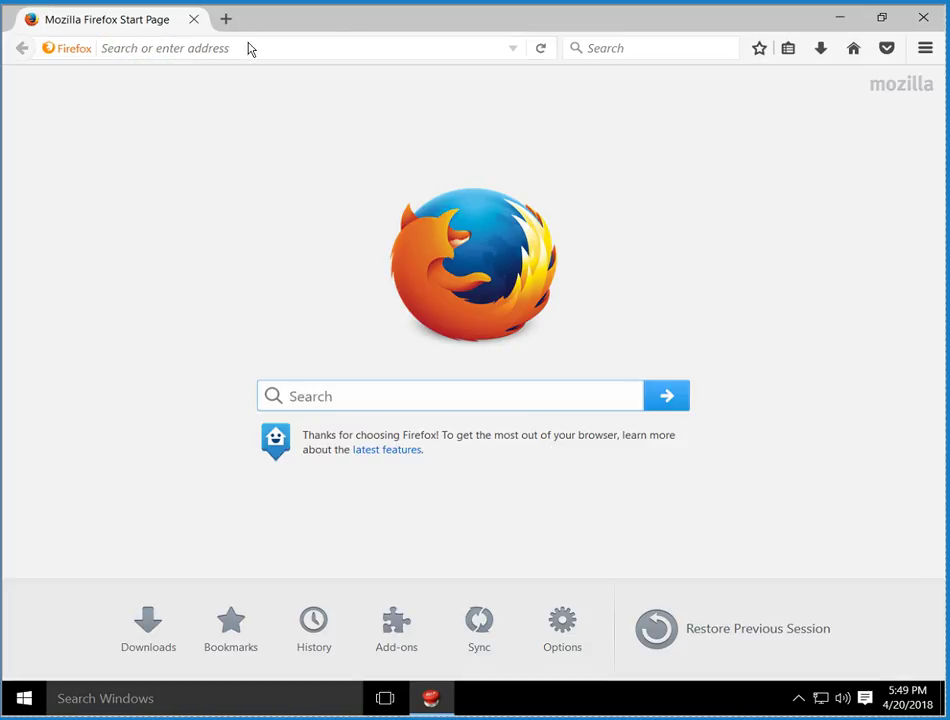
right_click(313, 18)
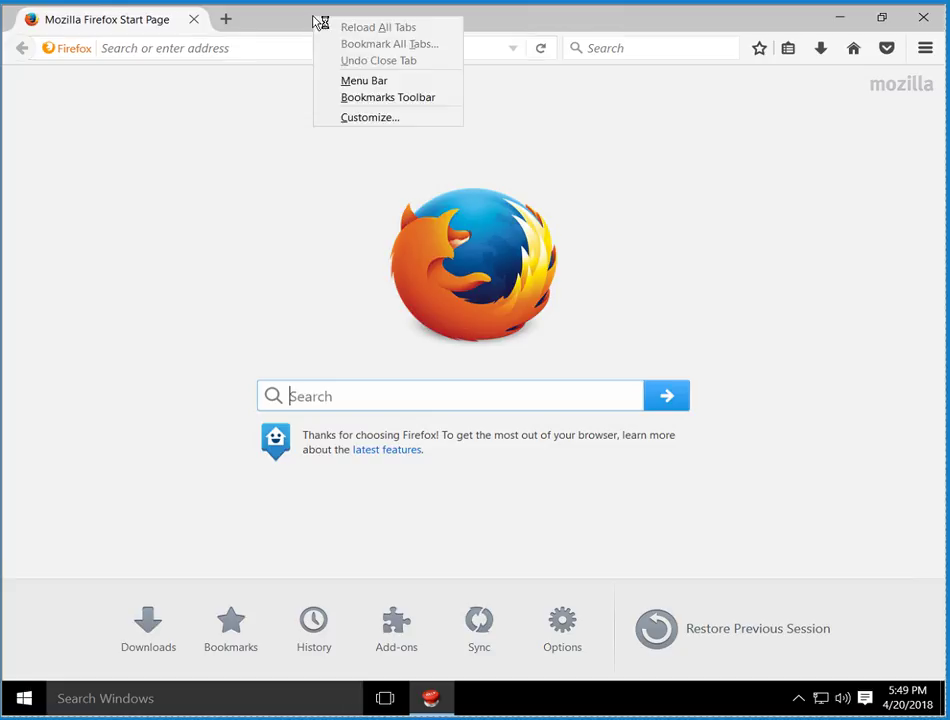
left_click(346, 88)
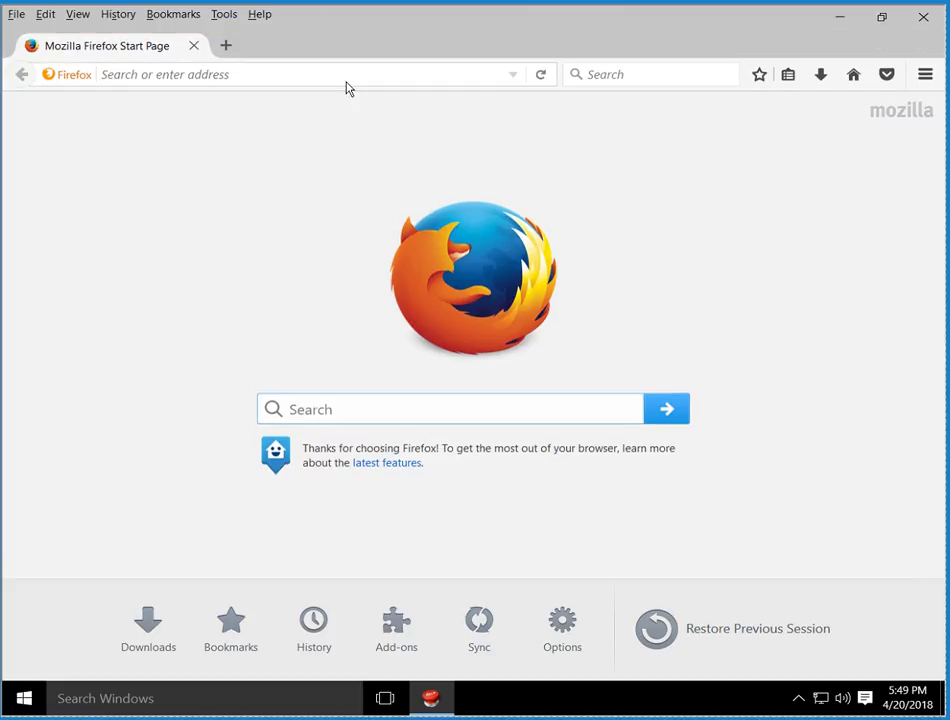
Step: Show the Bookmarks Toolbar in Firefox and view the list of saved bookmarks
right_click(369, 19)
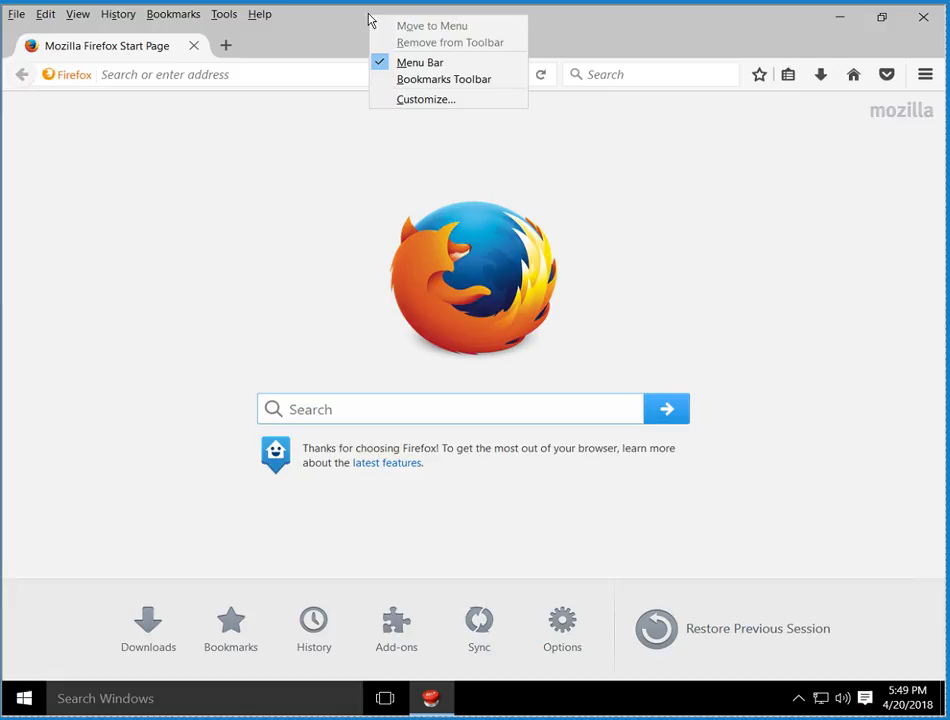
left_click(412, 80)
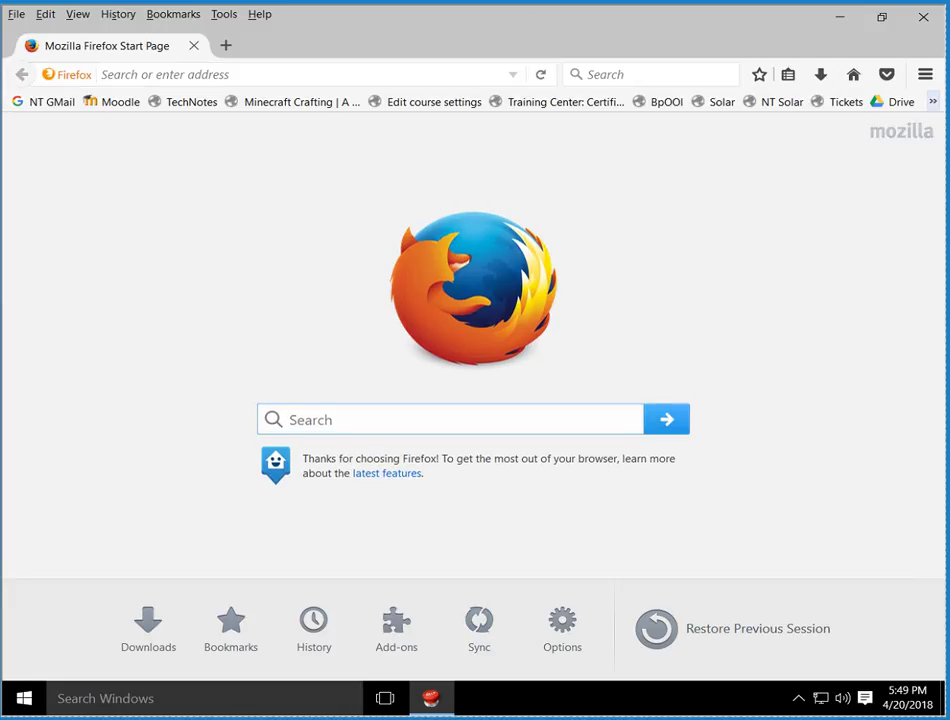
left_click(160, 18)
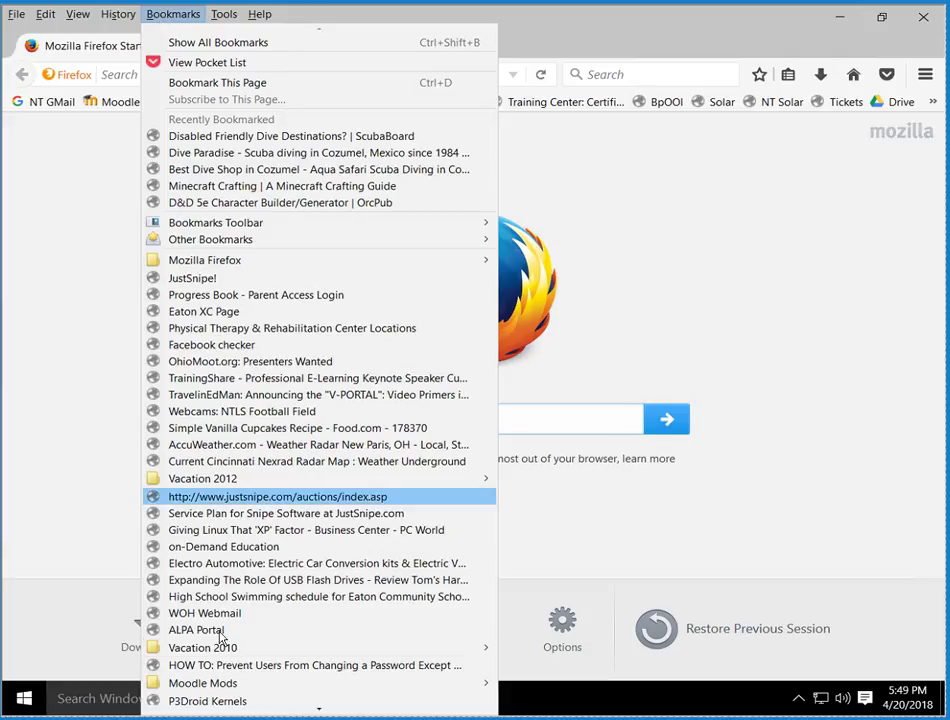
left_click(557, 32)
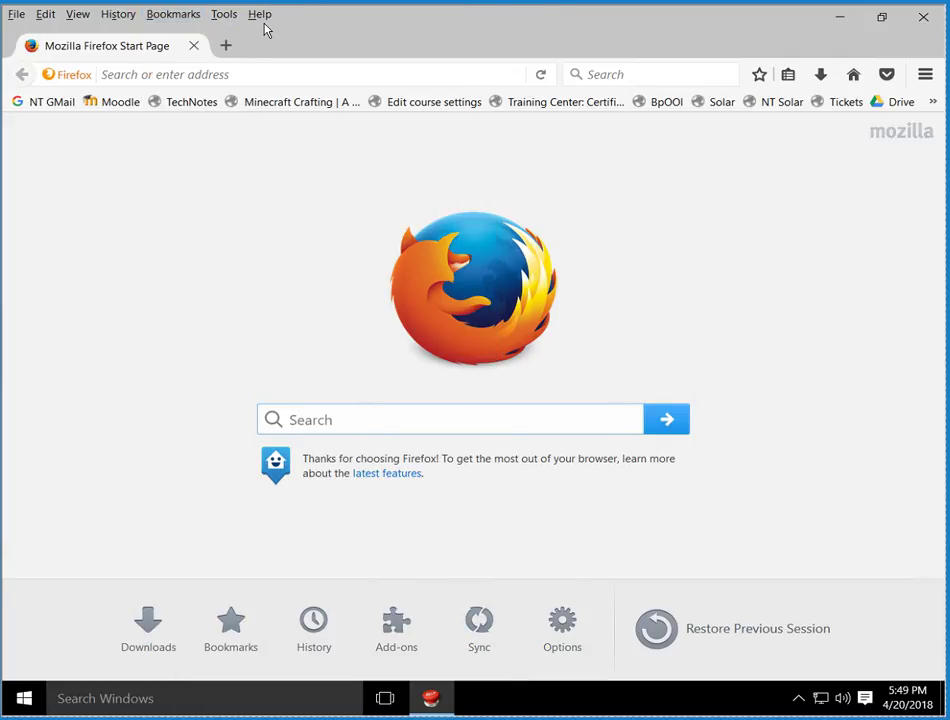
Step: Back up all Firefox bookmarks from the Library as the JSON file bookmarks-2018-04-20 on T Drive (T:)
left_click(187, 20)
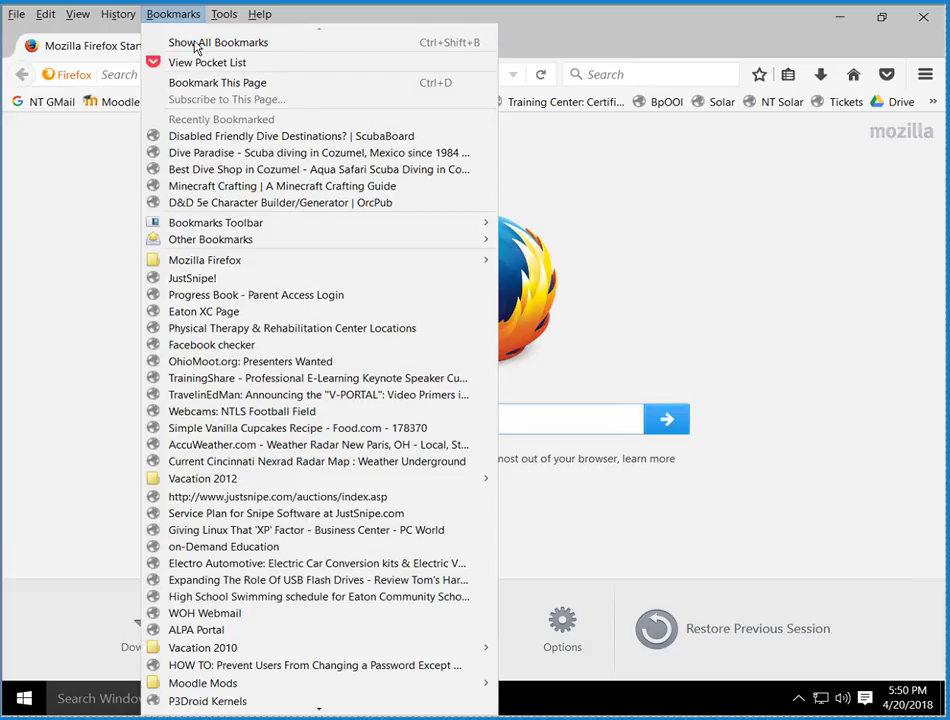
left_click(195, 44)
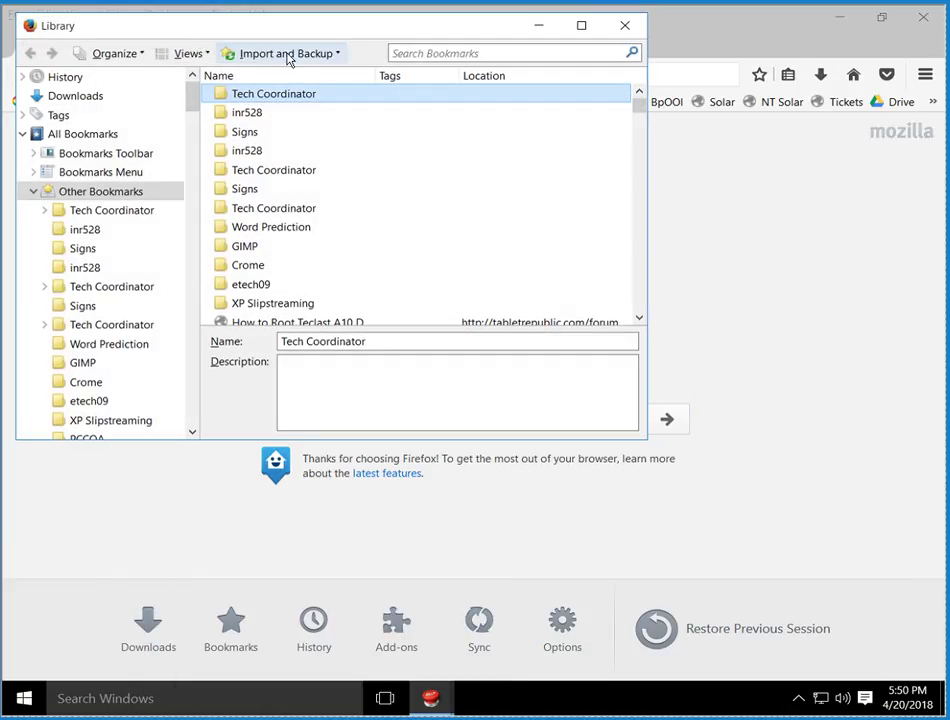
left_click(288, 58)
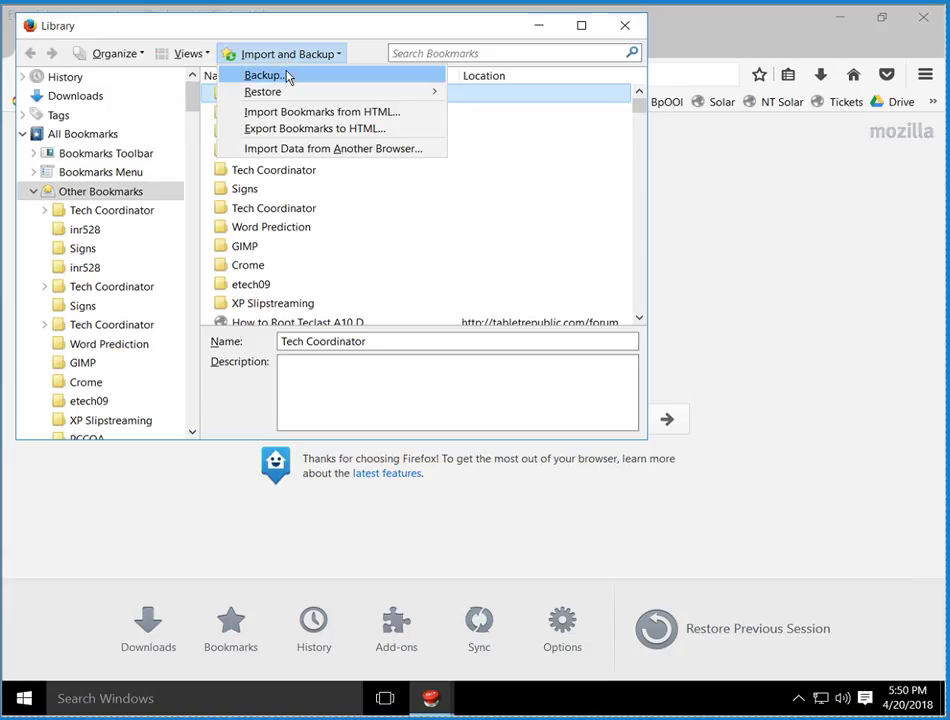
left_click(288, 76)
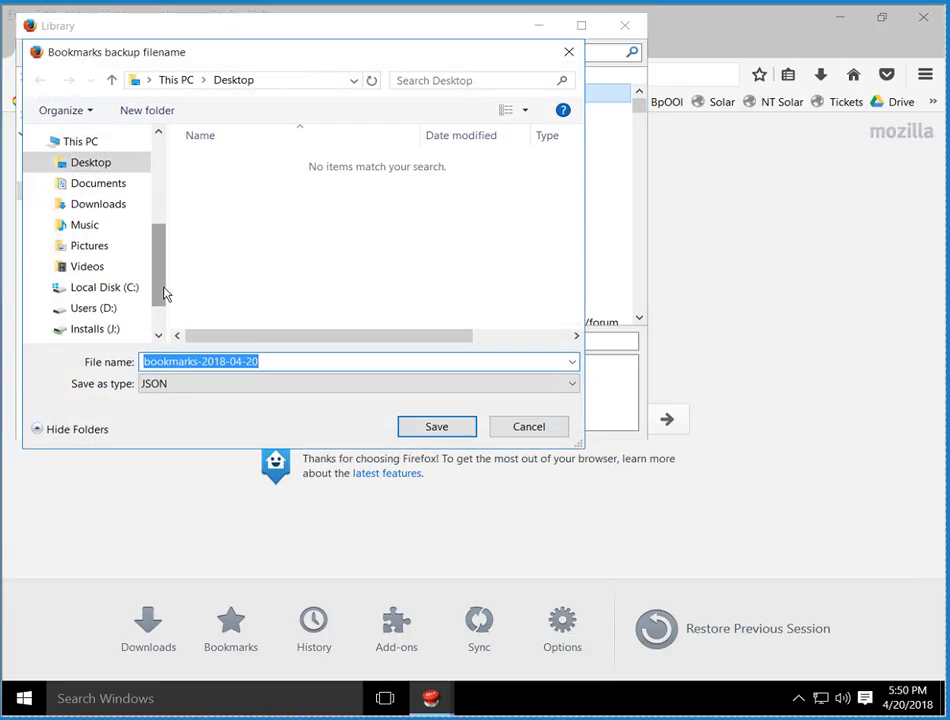
left_click_drag(164, 295, 163, 328)
left_click(108, 281)
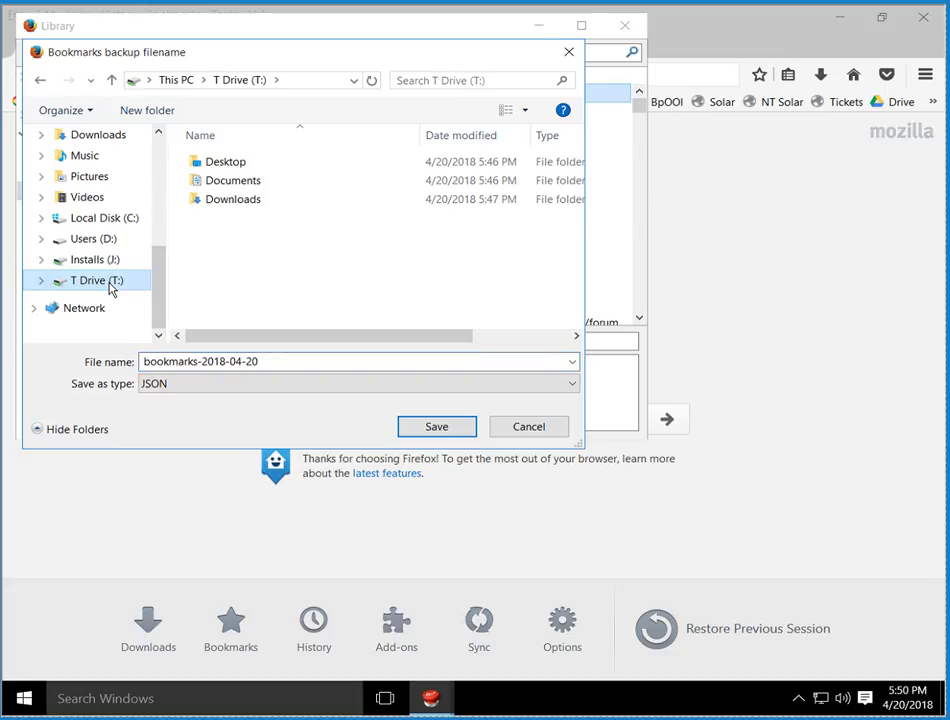
left_click(153, 370)
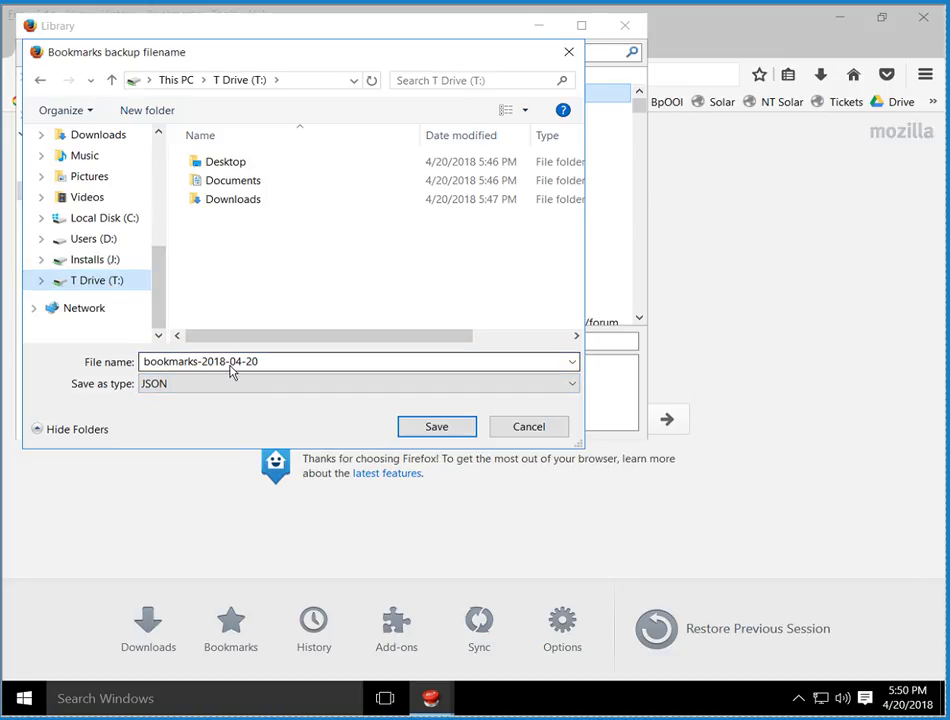
left_click(420, 430)
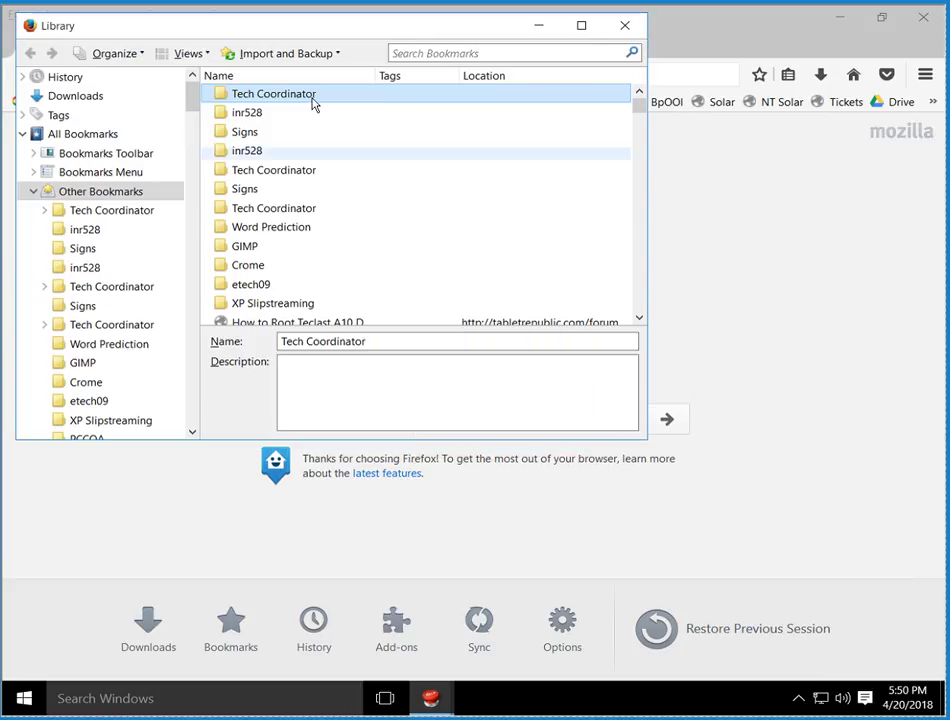
Step: Restore the bookmarks from bookmarks-2018-04-20.json on T Drive (T:), replacing all current bookmarks
left_click(266, 58)
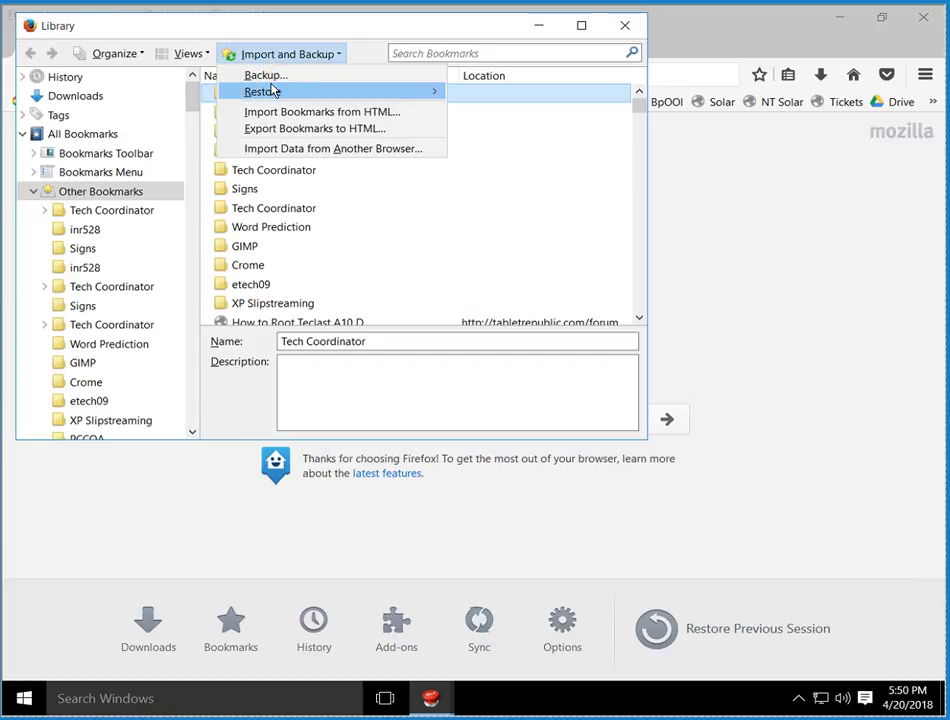
mouse_move(272, 90)
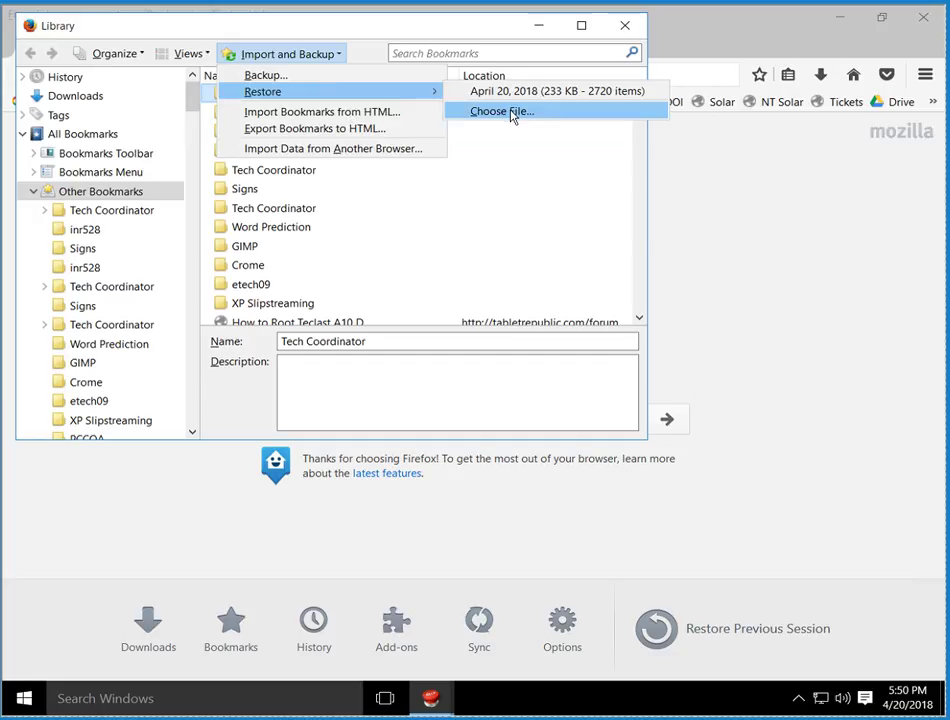
left_click(511, 112)
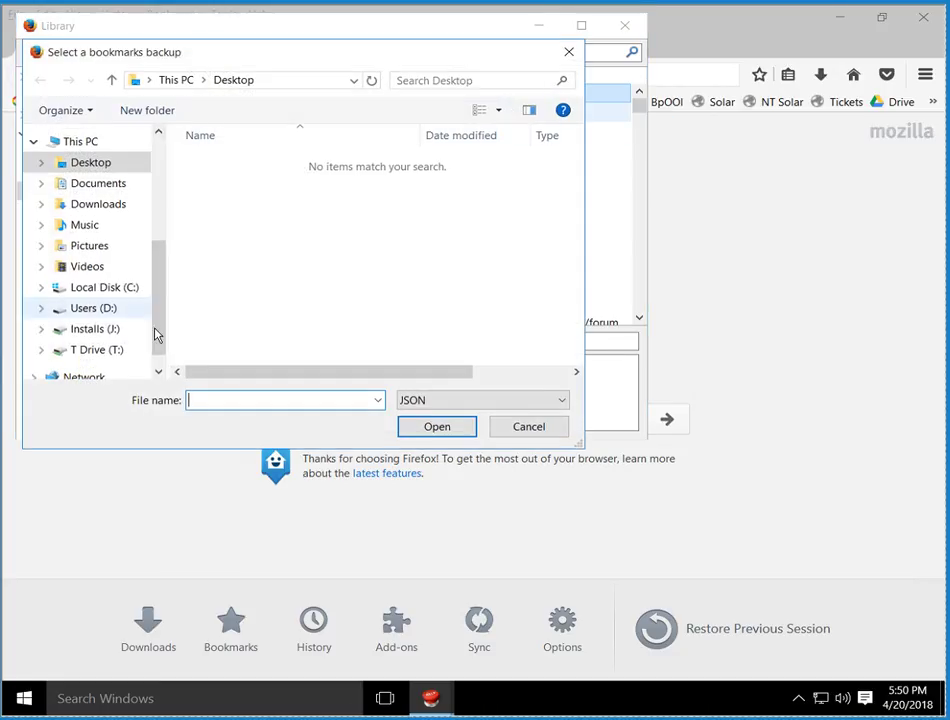
left_click(100, 350)
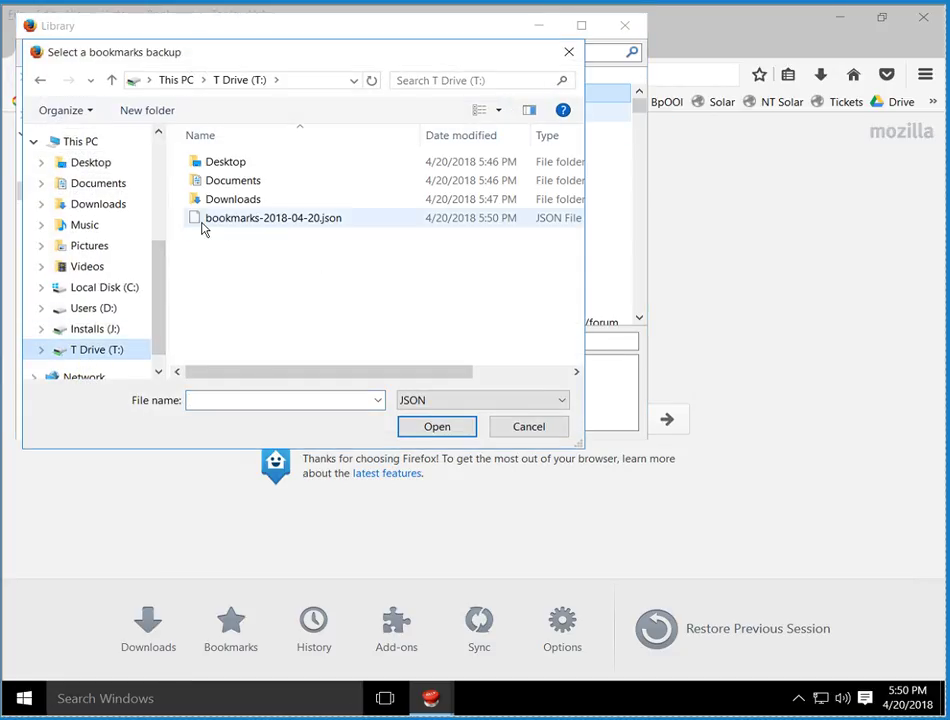
double_click(222, 222)
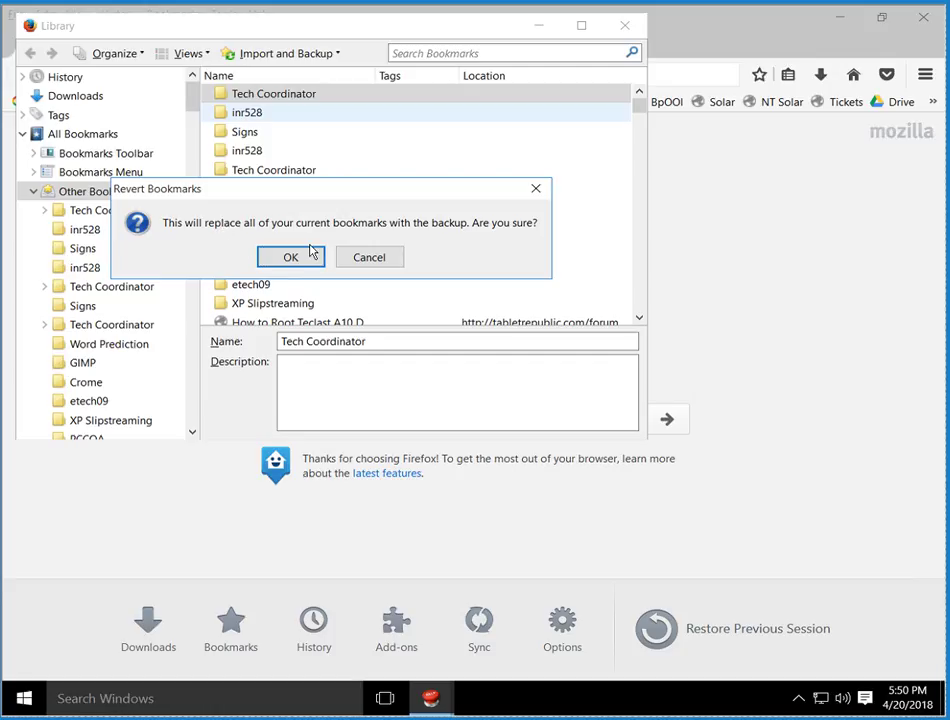
left_click(291, 258)
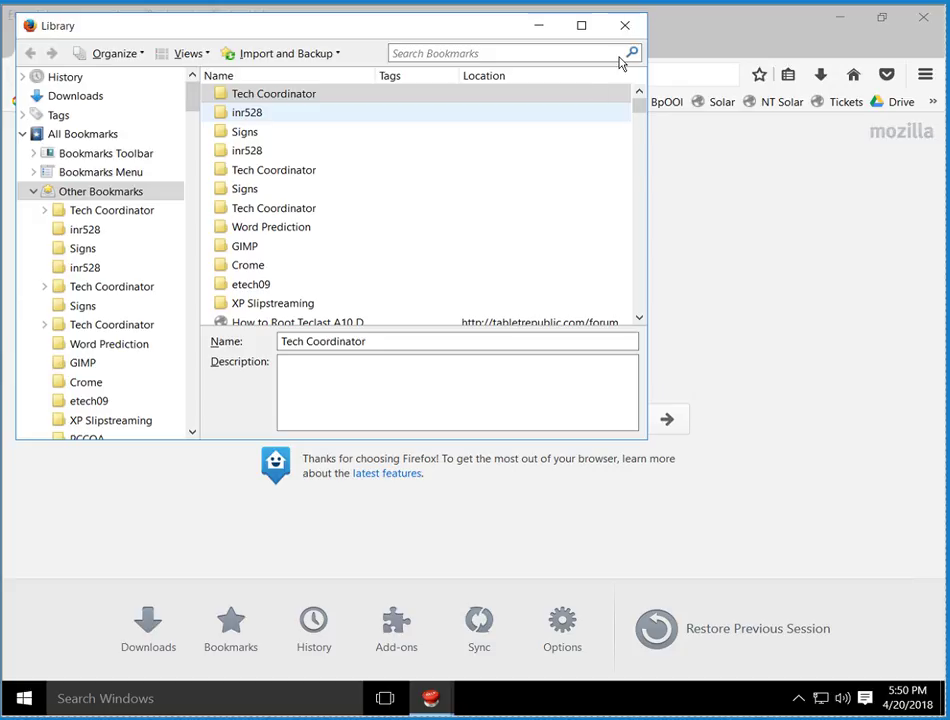
Step: Close the bookmarks Library and exit Firefox to return to the desktop
left_click(625, 25)
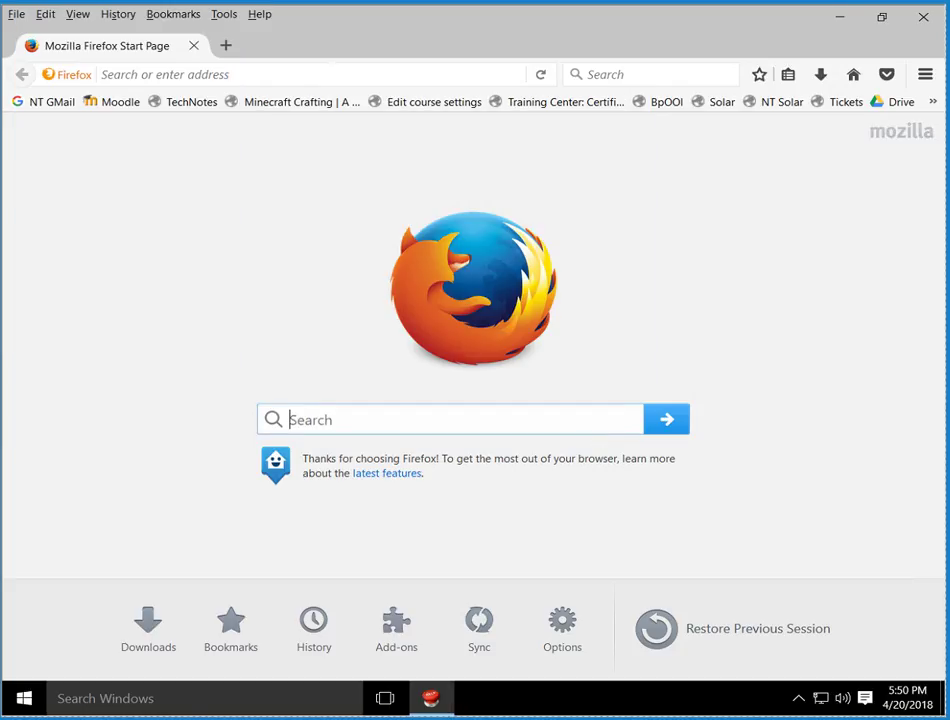
left_click(922, 19)
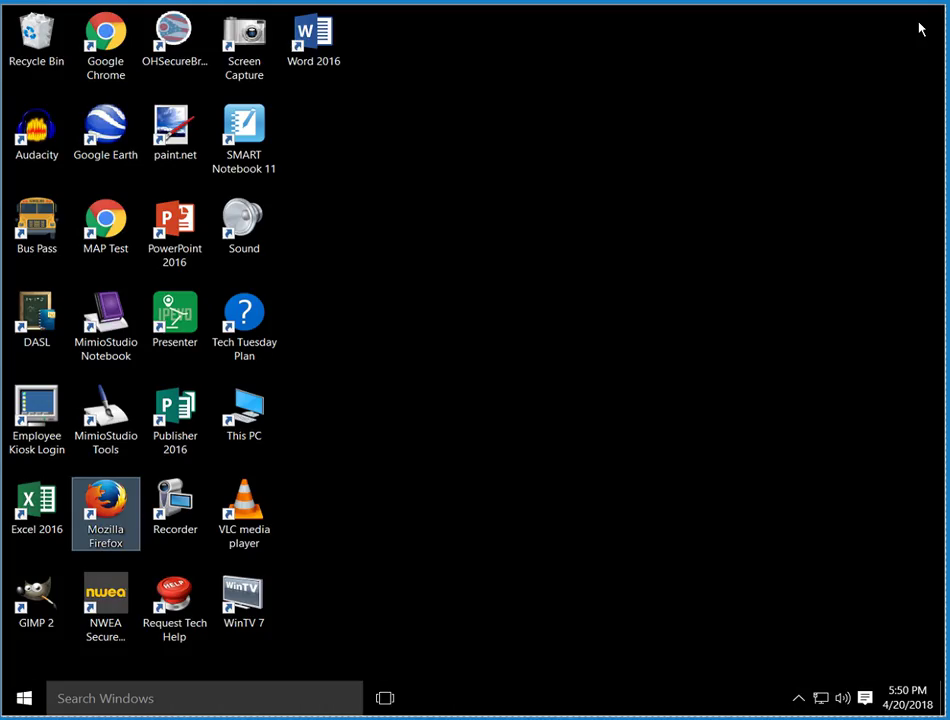